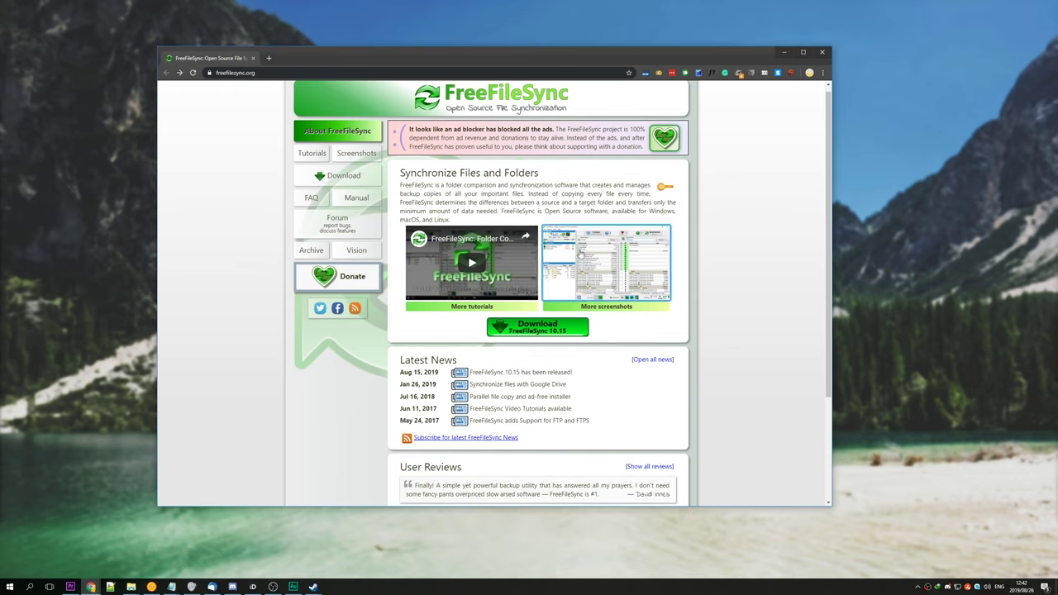
Step: Download the FreeFileSync 10.15 installer for Windows from the project's download page
scroll(581, 378, up, 1)
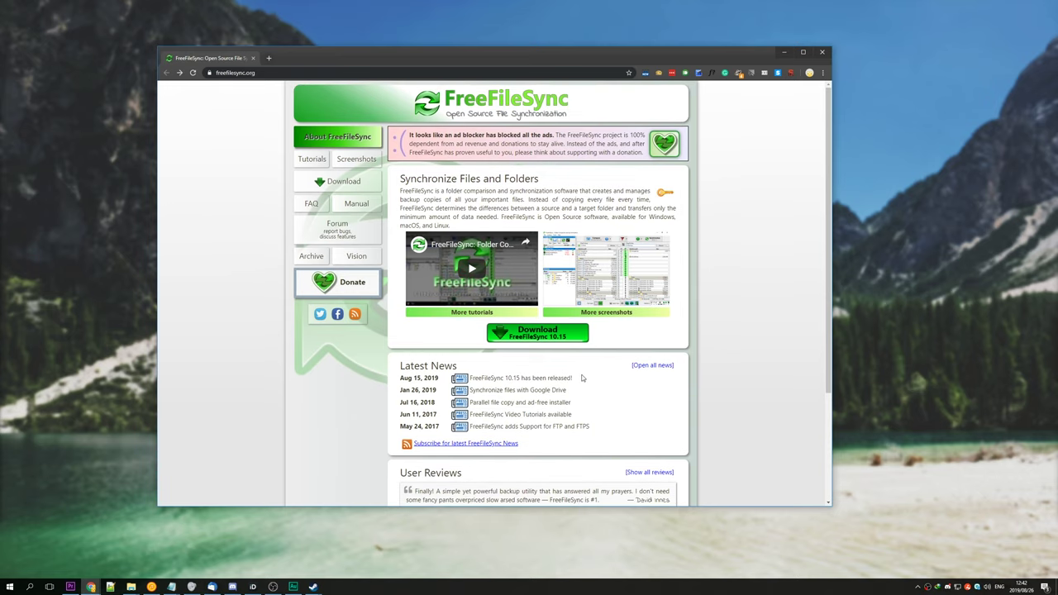
click(533, 335)
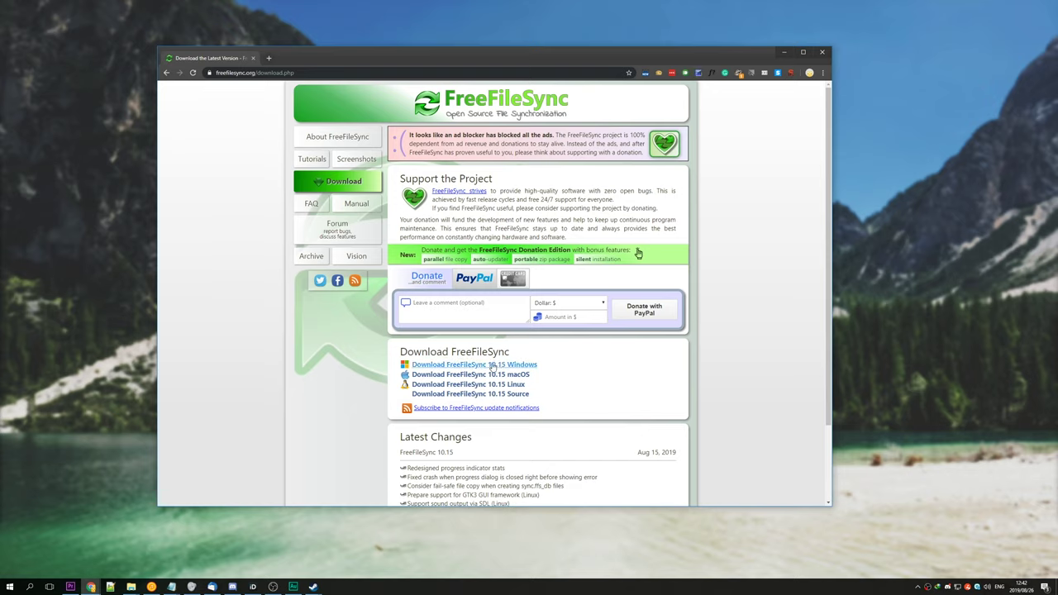
click(517, 364)
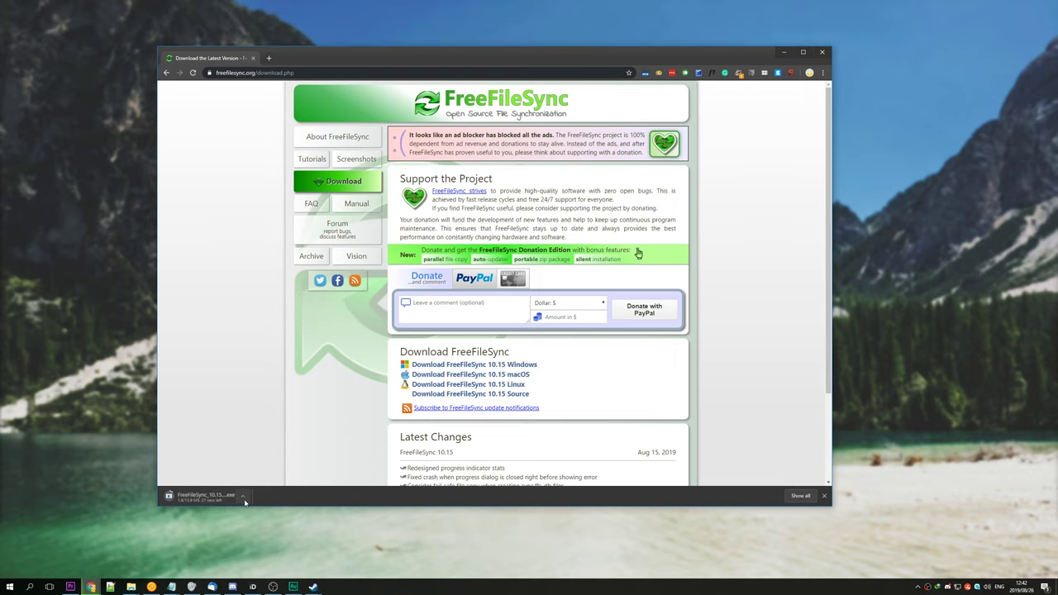
Step: Run the downloaded installer and install FreeFileSync into C:\Program Files\FreeFileSync with the Local installation type and all shortcuts
click(244, 502)
click(556, 304)
drag(653, 277, 651, 344)
click(621, 386)
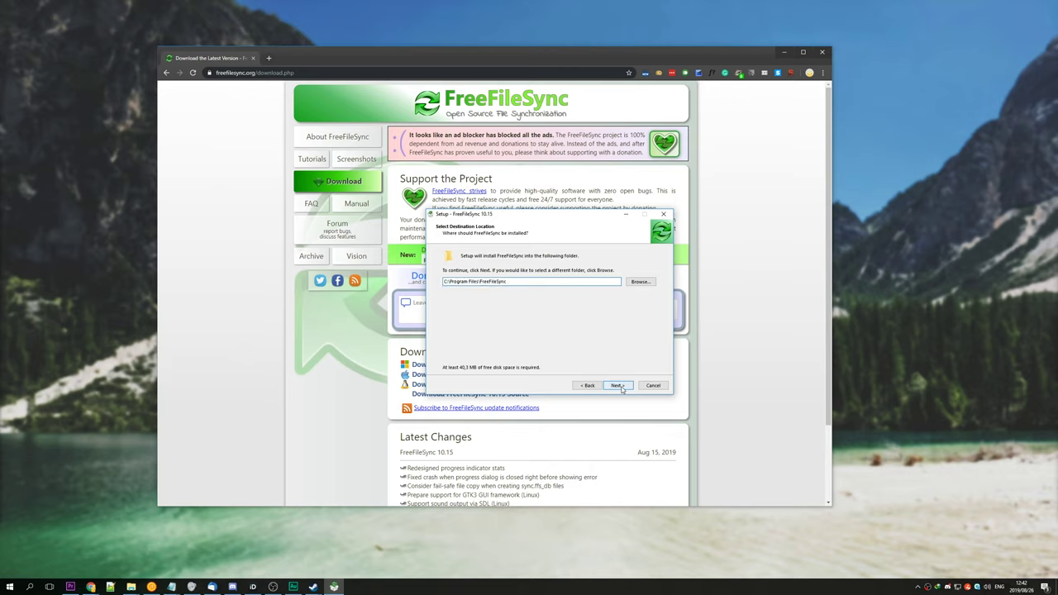
click(617, 385)
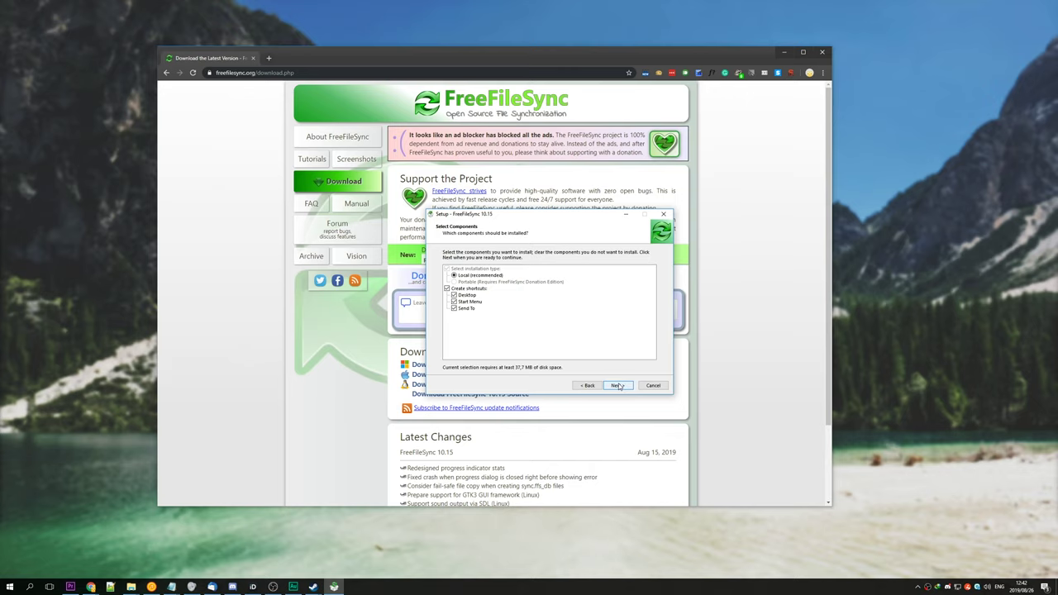
click(618, 385)
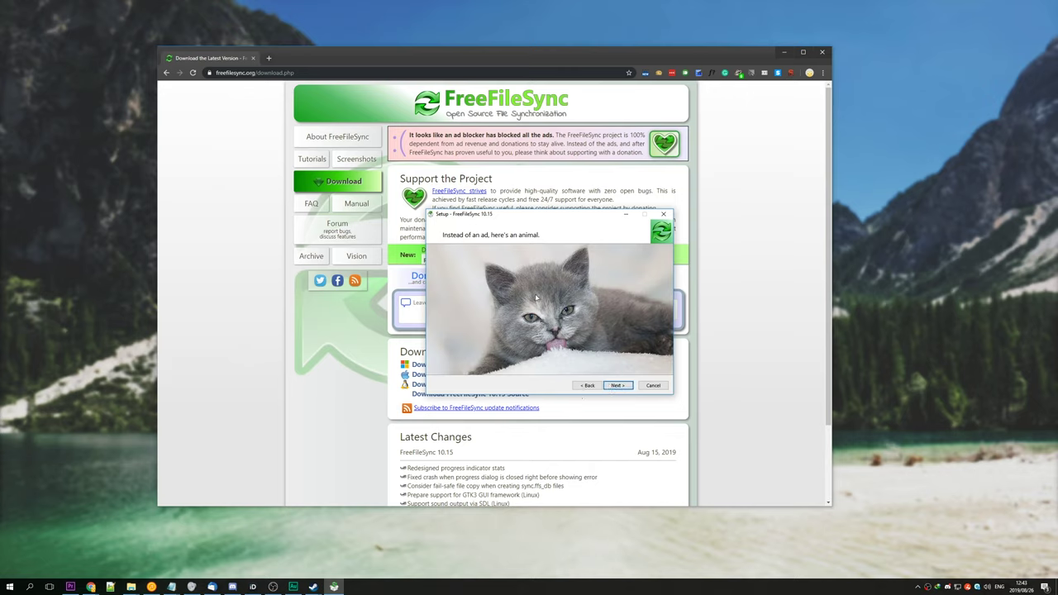
click(615, 386)
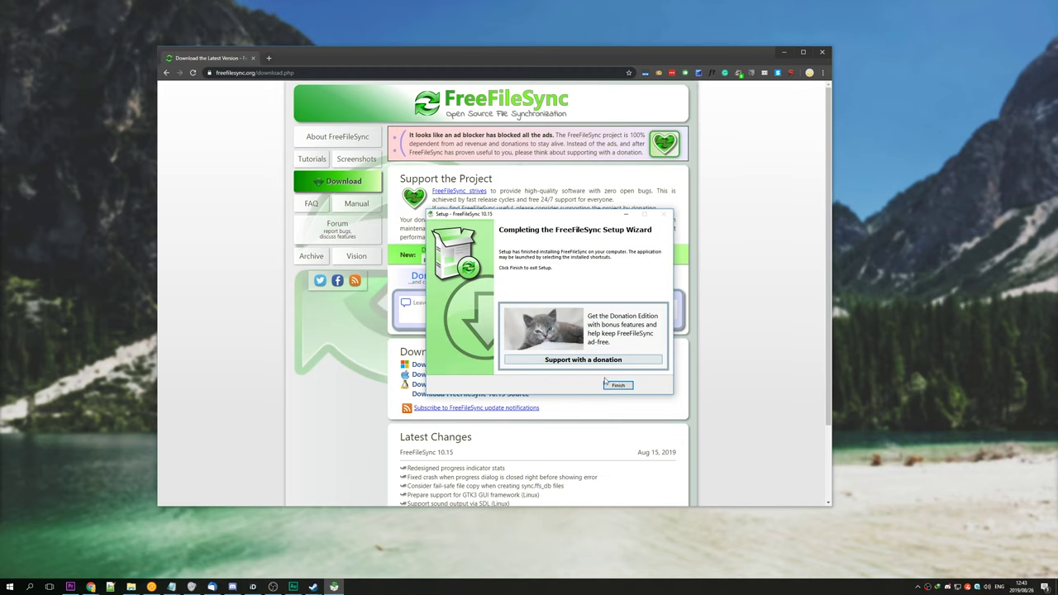
click(618, 385)
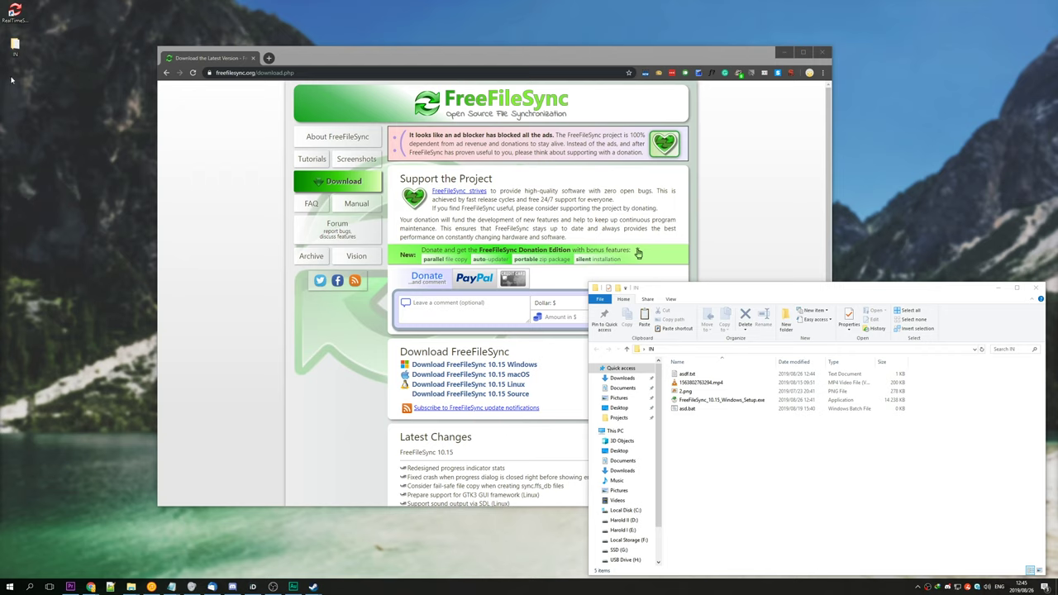
Step: Create a desktop folder named OUT and open it beside the IN folder window
right_click(11, 79)
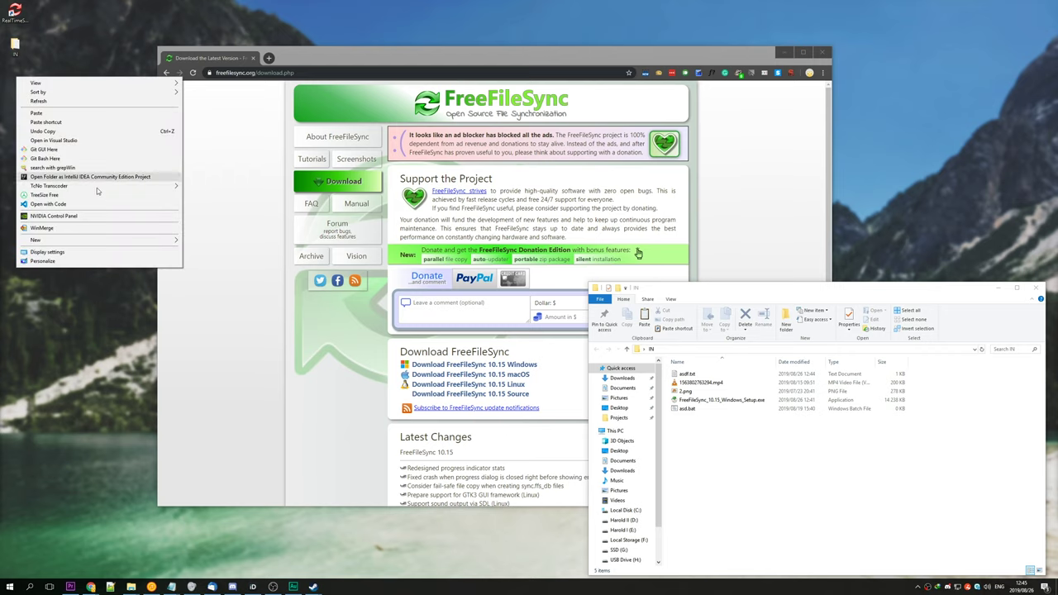
click(205, 240)
text(OUT)
click(860, 414)
drag(766, 470, 722, 358)
double_click(15, 80)
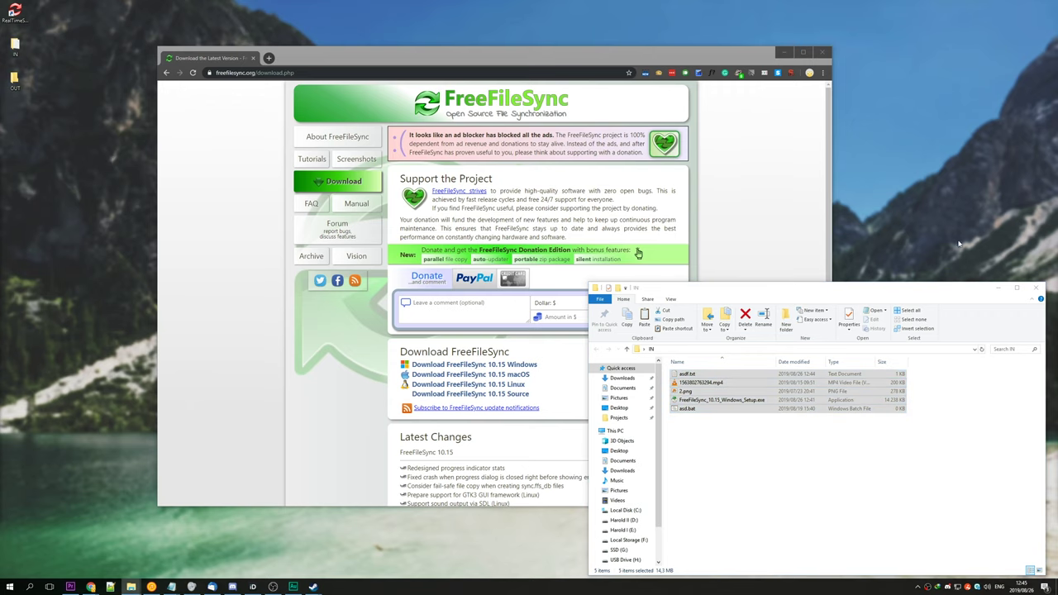
drag(412, 211, 191, 281)
drag(834, 485, 751, 367)
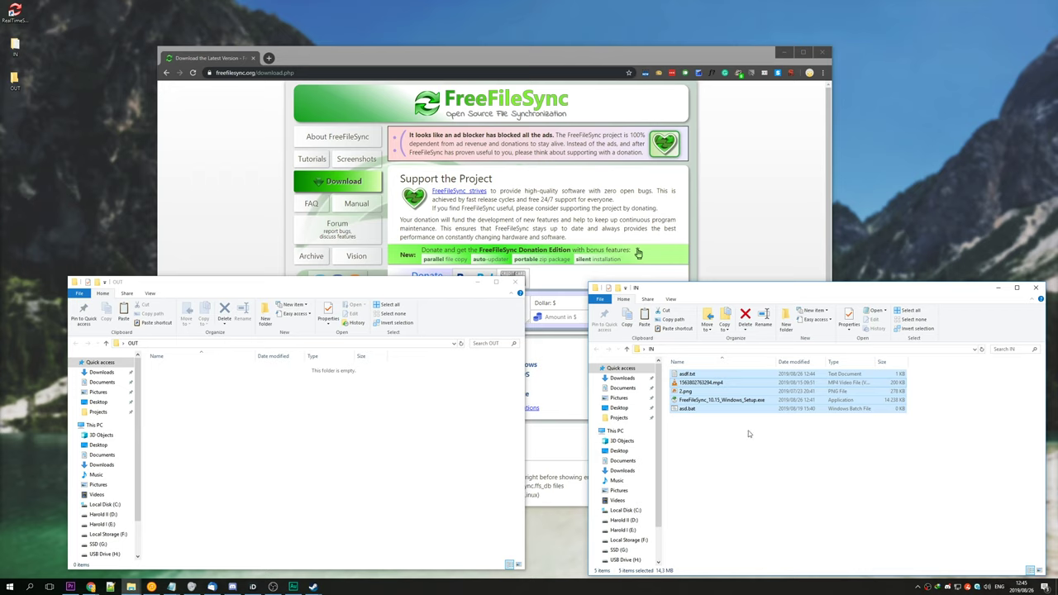
drag(355, 435, 295, 357)
mouse_move(353, 473)
mouse_down()
mouse_move(300, 386)
mouse_move(397, 454)
mouse_up()
drag(446, 497, 313, 411)
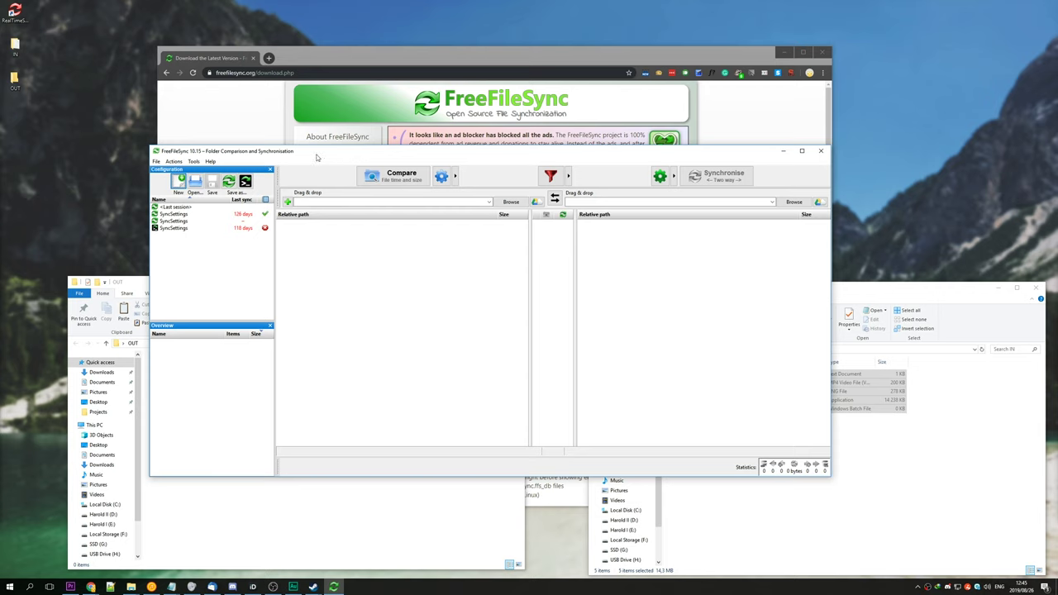
drag(310, 154, 309, 151)
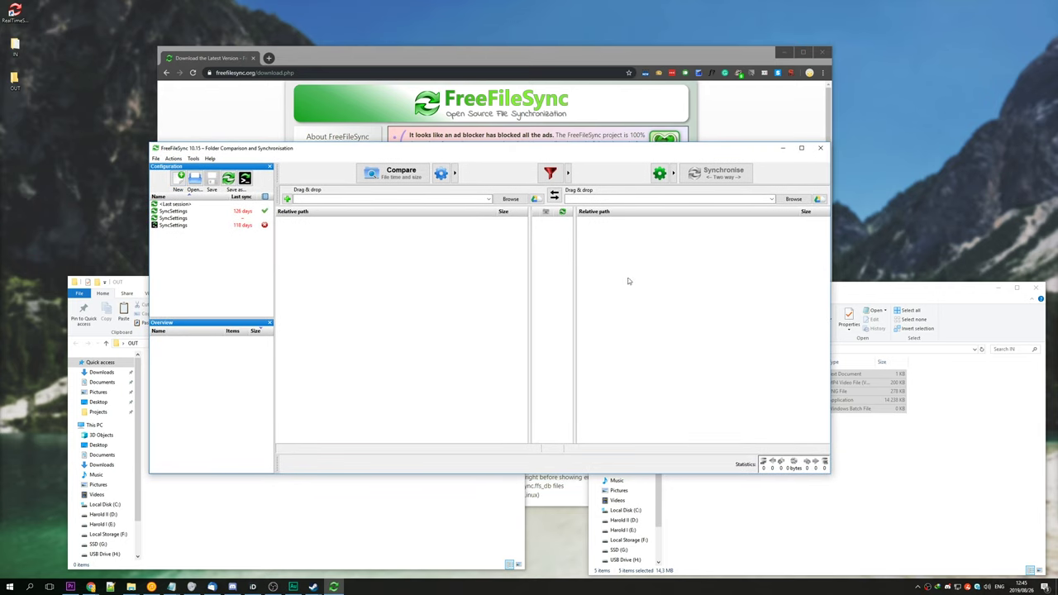
Step: Start a new configuration with the desktop IN folder on the left side and the OUT folder on the right side
click(155, 159)
click(181, 171)
click(9, 45)
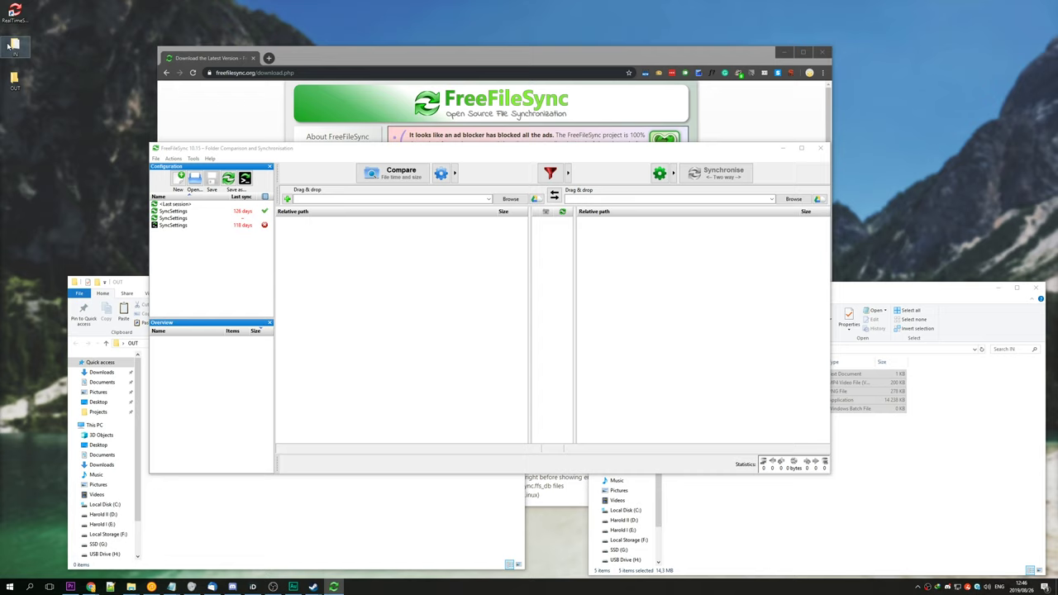
click(305, 205)
click(11, 46)
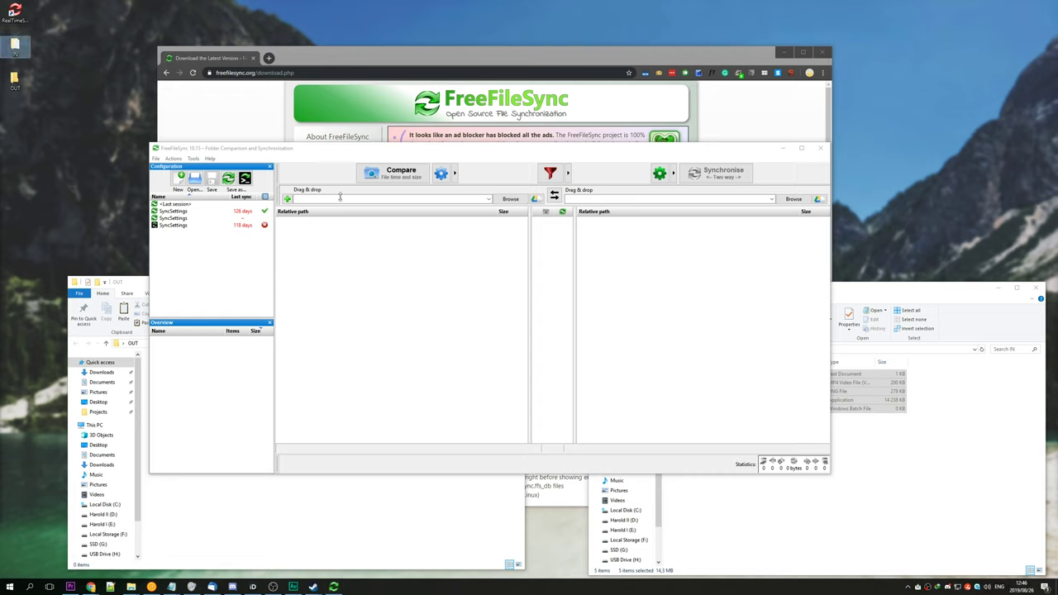
drag(339, 197, 339, 198)
drag(14, 81, 586, 202)
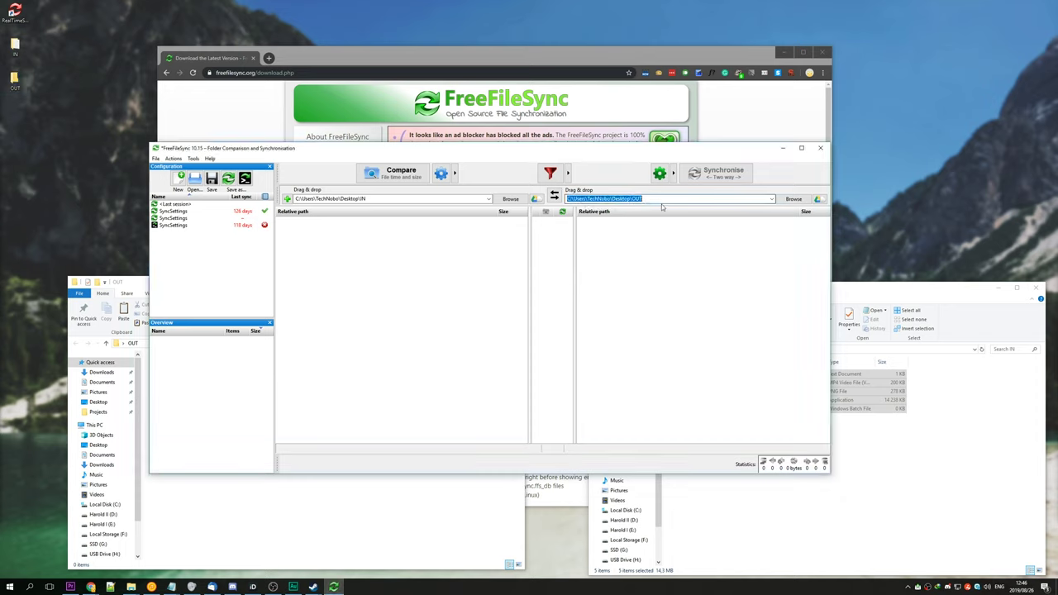
Step: Swap the sides of the IN and OUT folder pair and swap them back
click(619, 199)
double_click(380, 199)
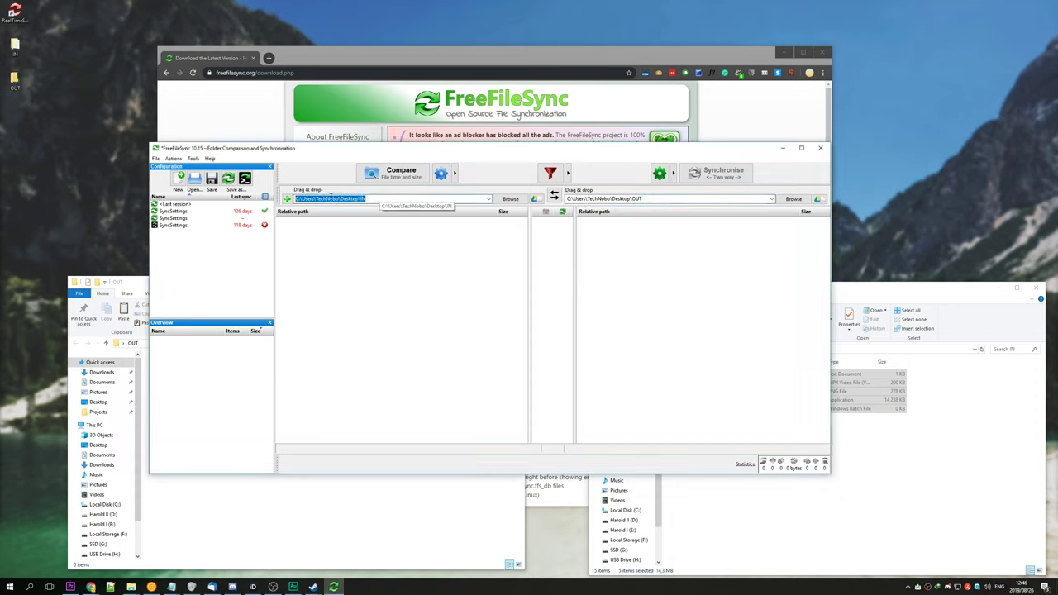
click(619, 198)
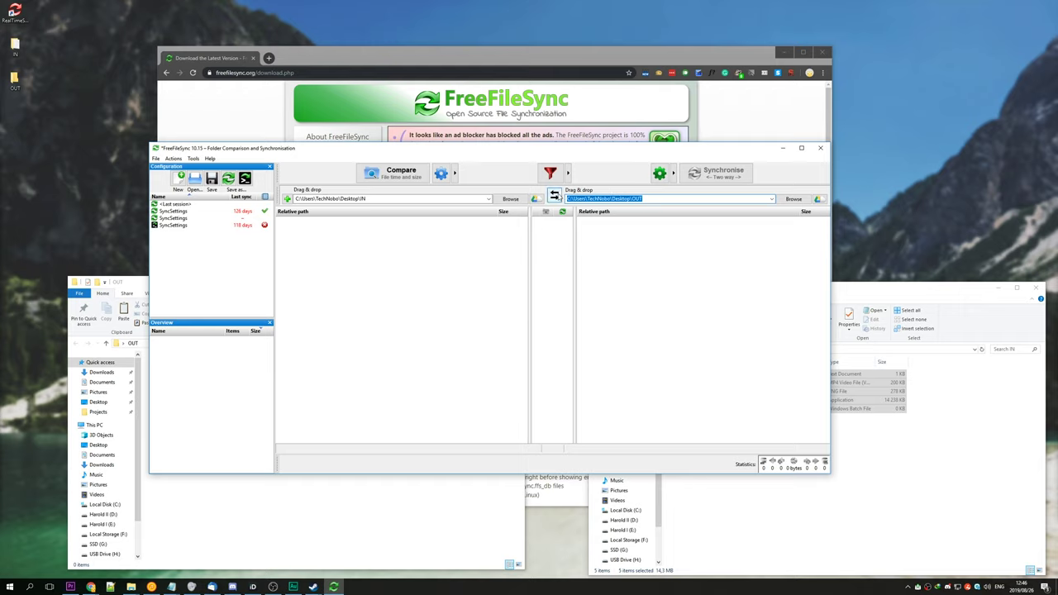
click(554, 196)
click(553, 196)
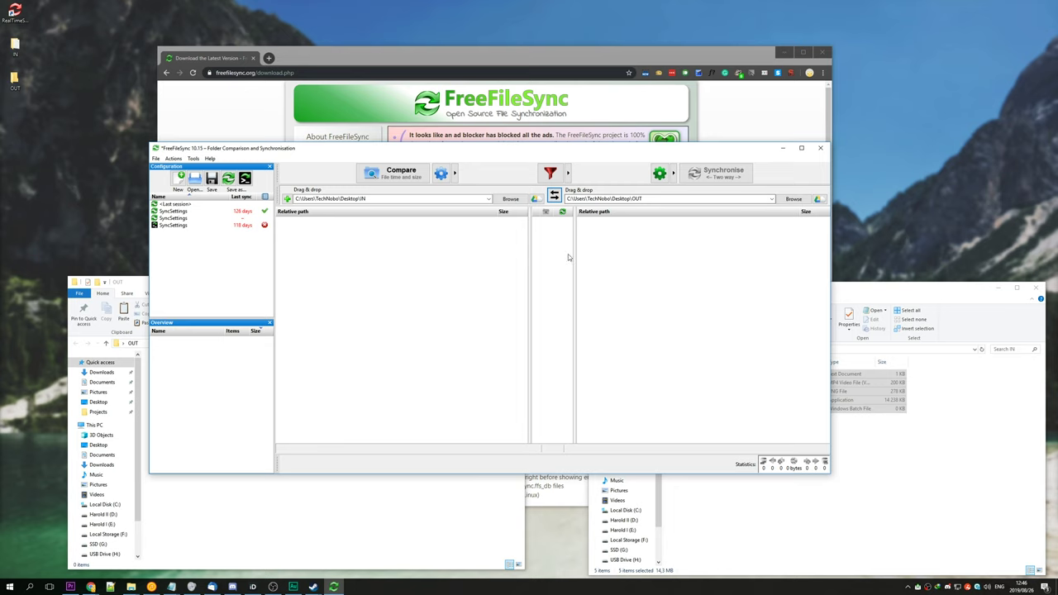
Step: Compare the IN and OUT folders by file time and size
key(F5)
click(397, 175)
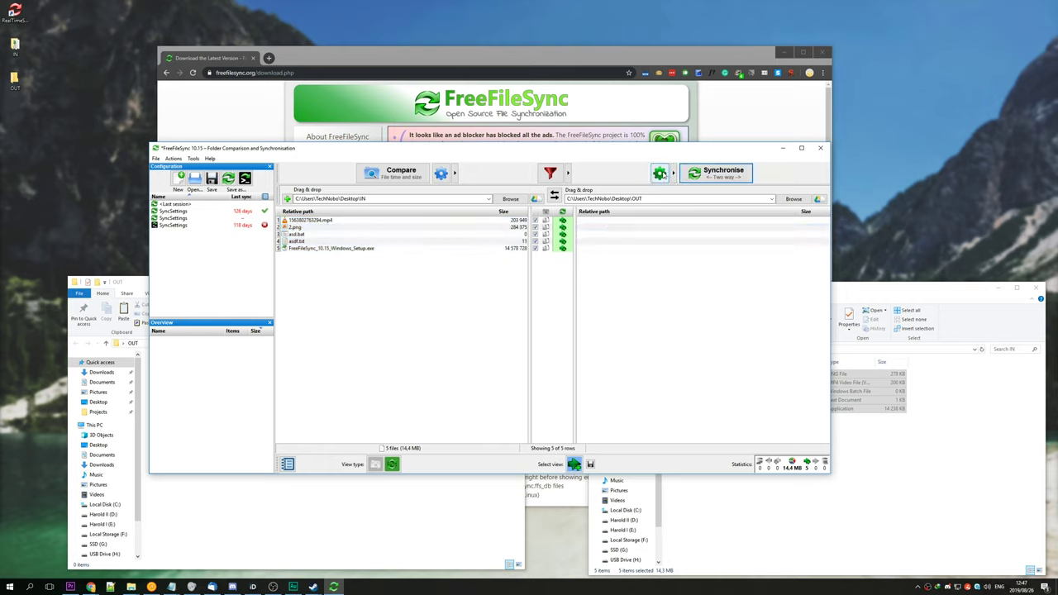
Step: Review the Mirror, Update and Custom synchronisation variants, and confirm the settings with the Two way variant
click(660, 173)
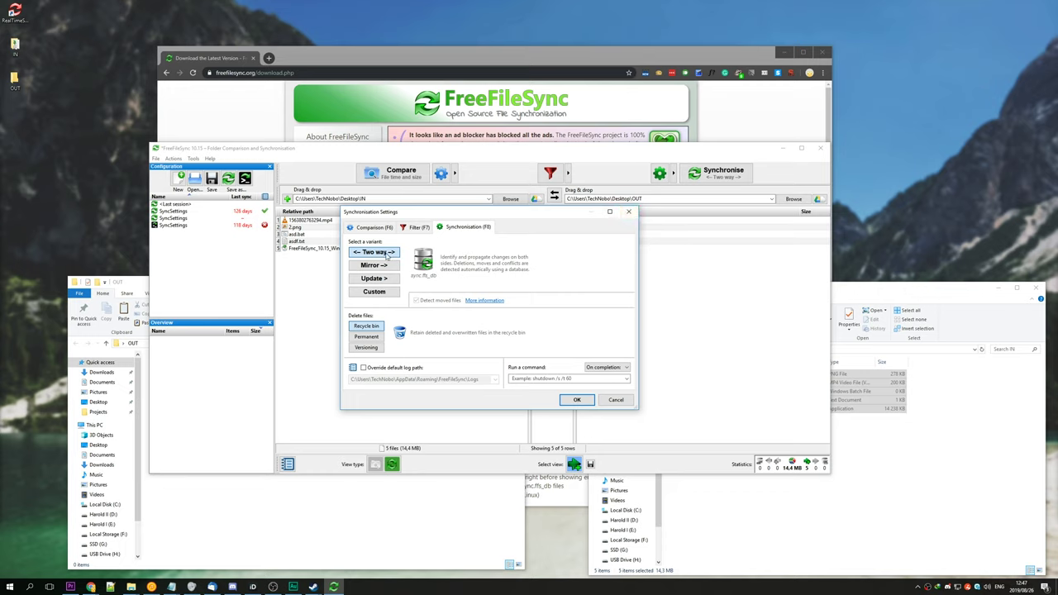
click(374, 265)
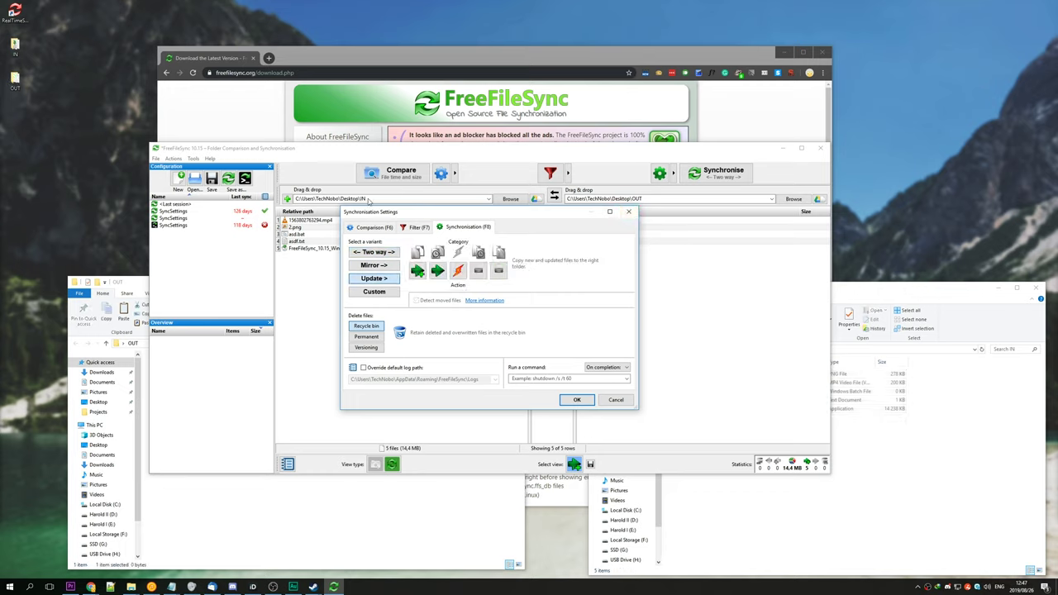
click(373, 291)
click(370, 253)
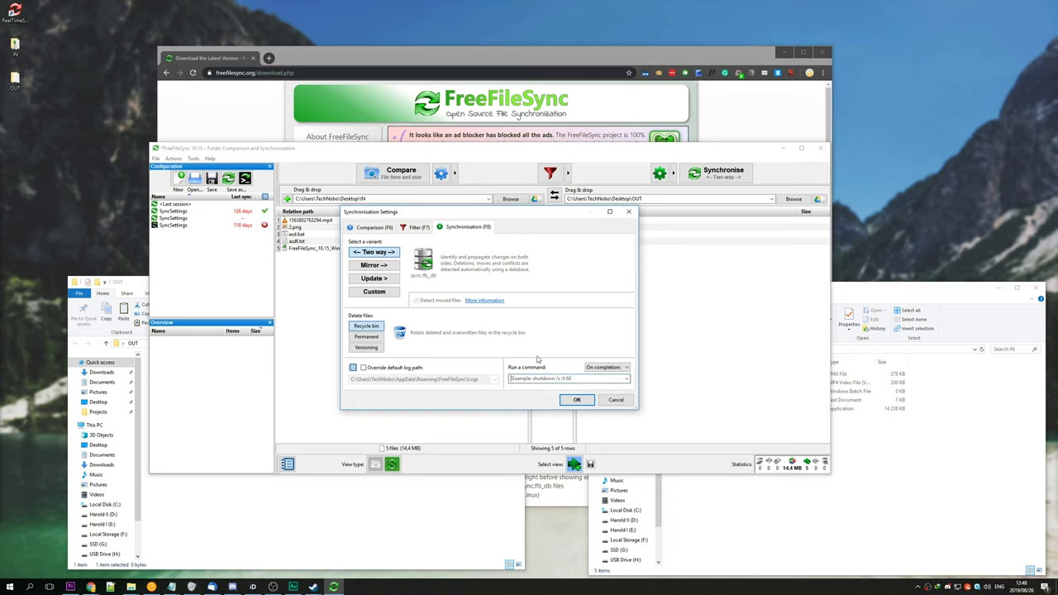
click(574, 400)
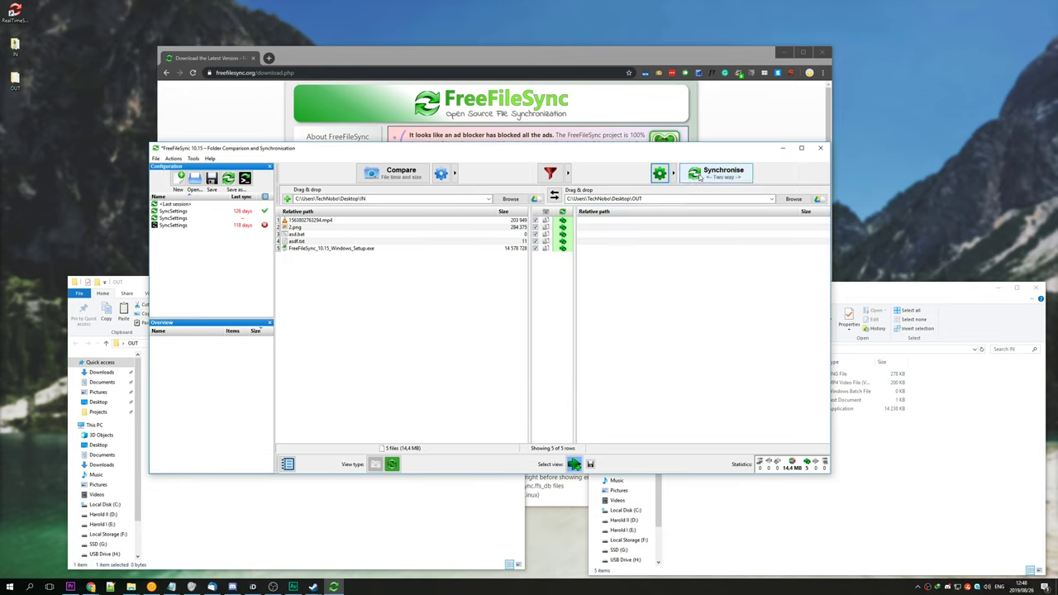
Step: Synchronise the IN and OUT folders using the Two way variant
click(700, 176)
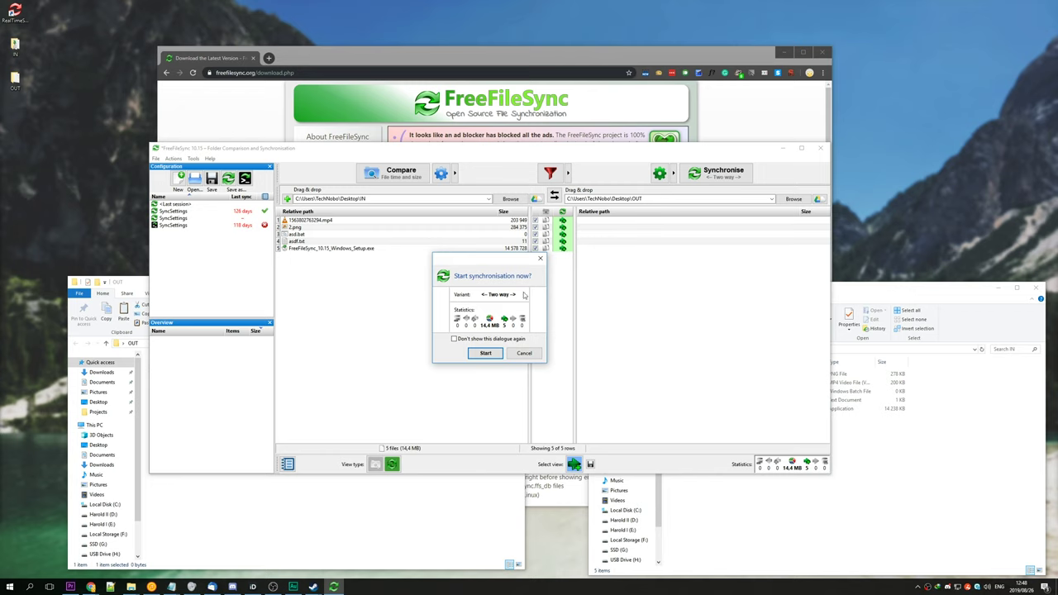
click(486, 354)
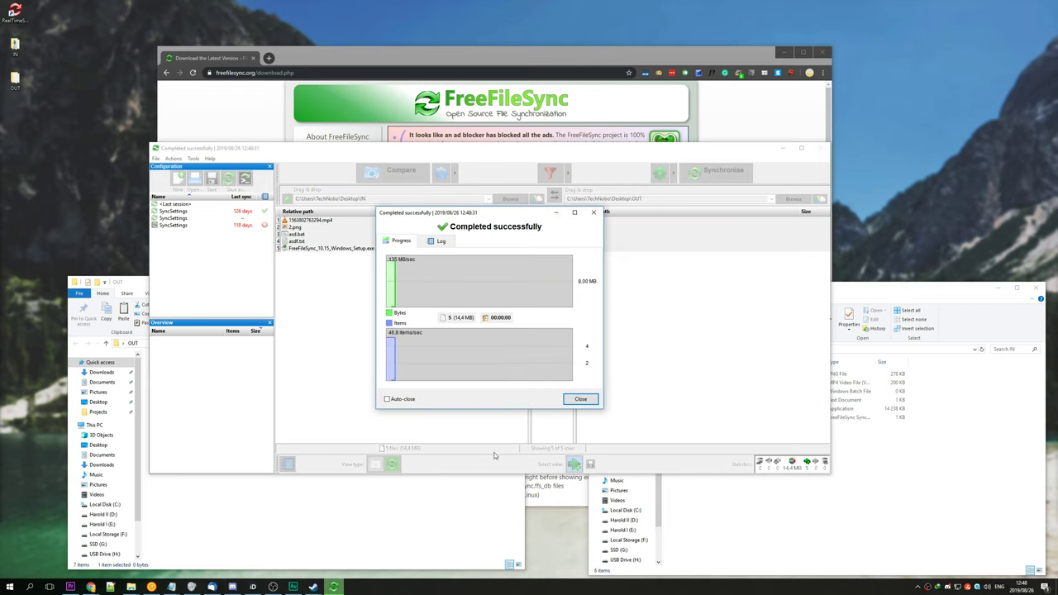
Step: Examine the synchronised files in the OUT and IN folders and return to FreeFileSync
click(479, 525)
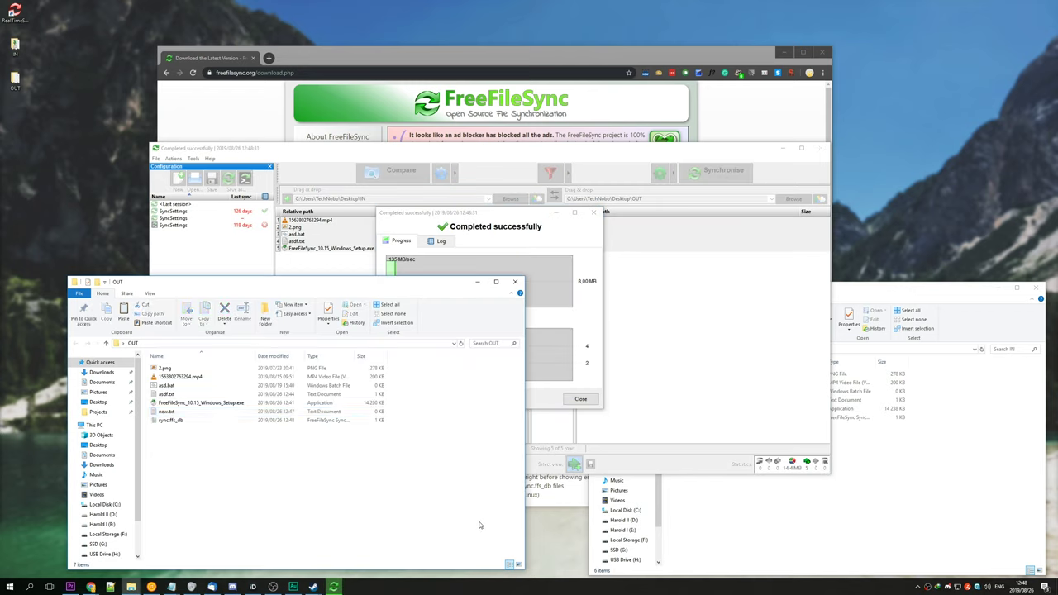
drag(381, 469, 150, 365)
click(610, 496)
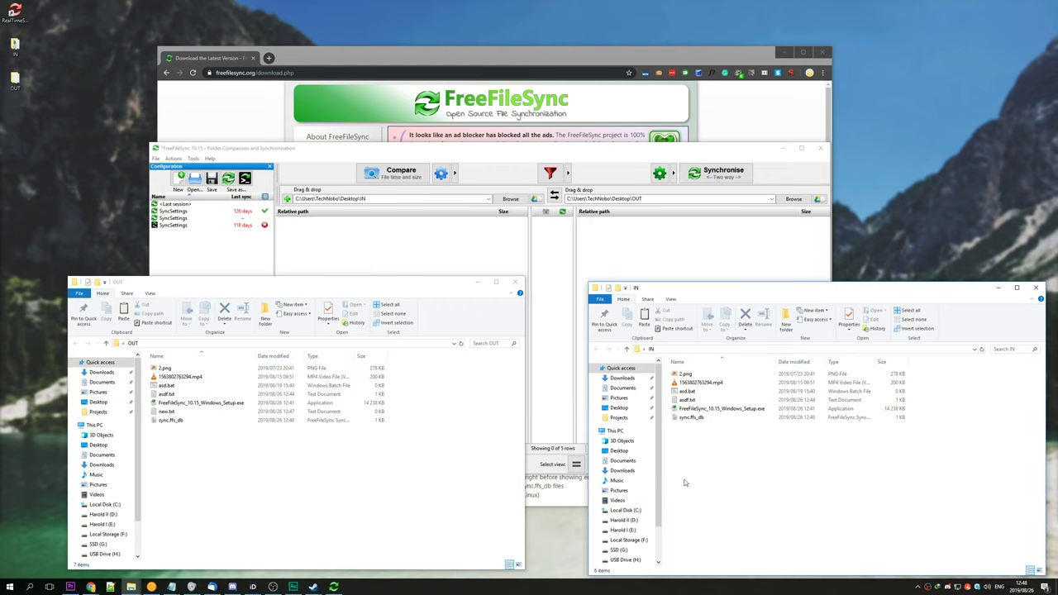
click(373, 410)
drag(730, 479, 697, 345)
click(369, 411)
drag(246, 502, 209, 355)
click(262, 470)
click(555, 276)
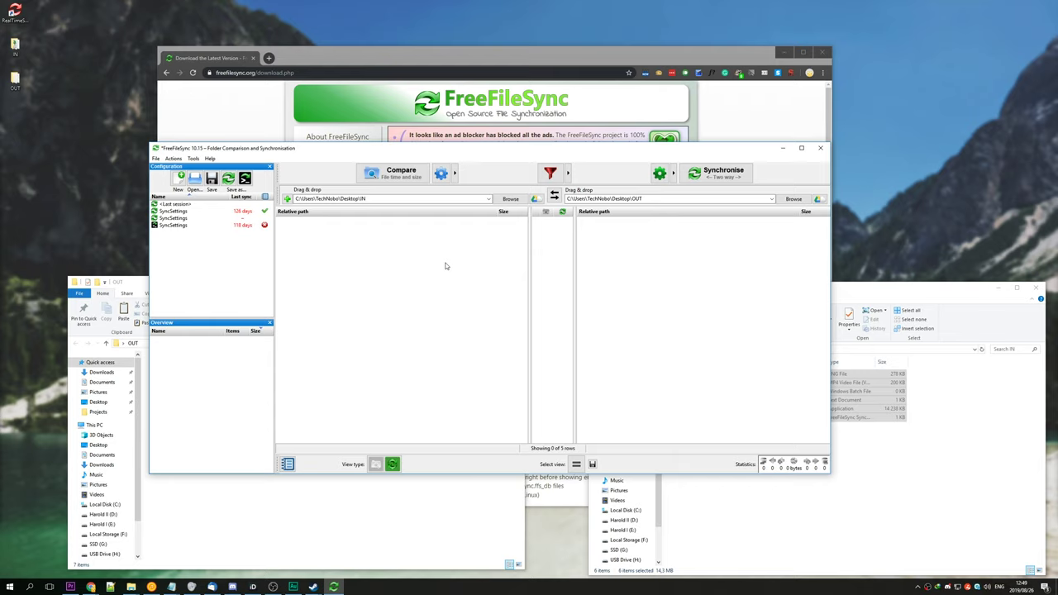
Step: Save the configuration as the batch job BatchRun.ffs_batch in the desktop FFS folder, with no action when finished, and show that folder
click(154, 158)
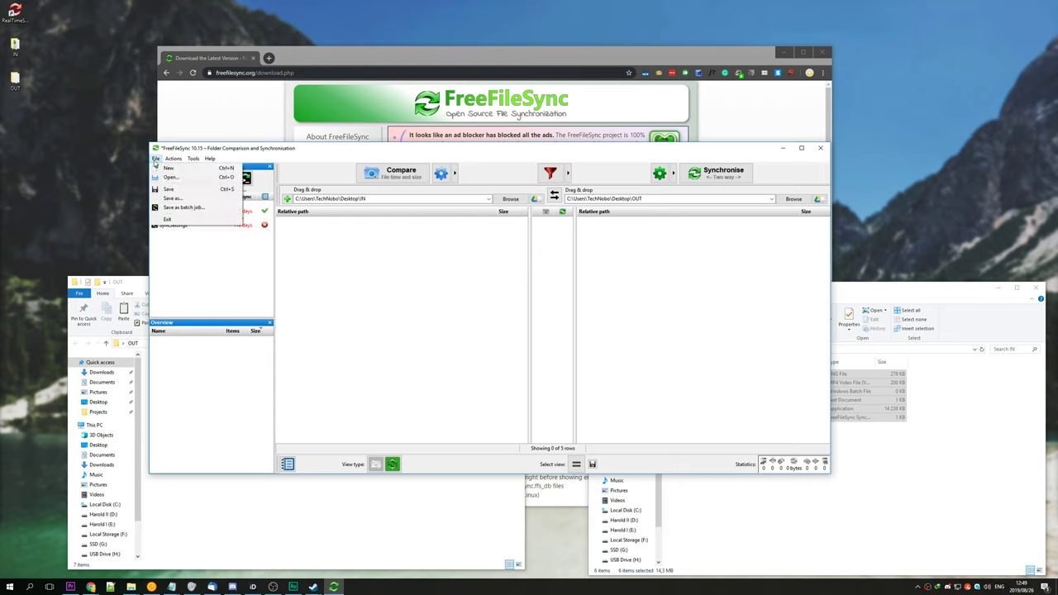
click(183, 206)
click(525, 311)
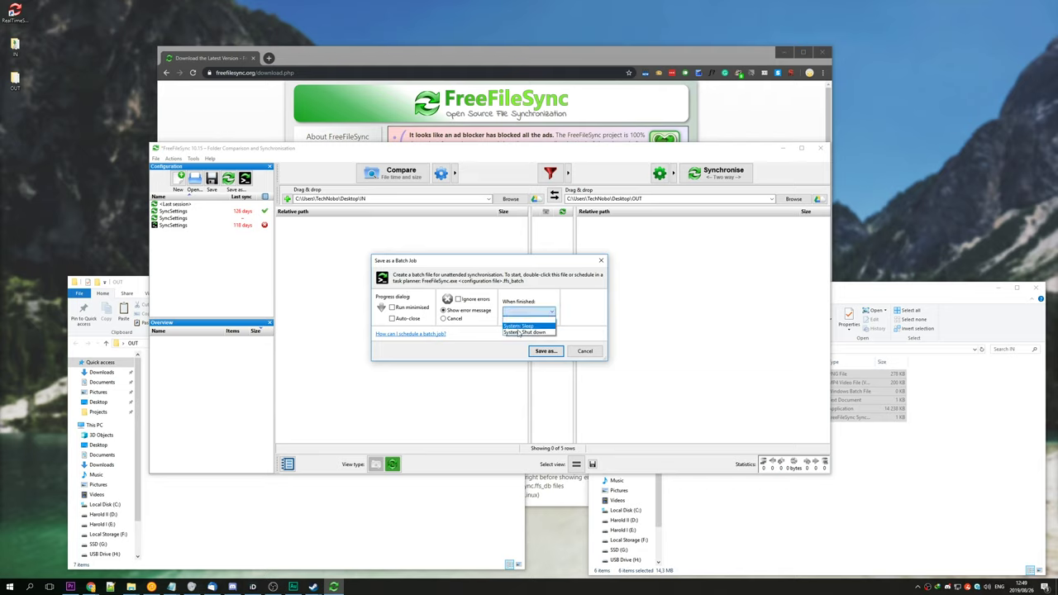
click(526, 316)
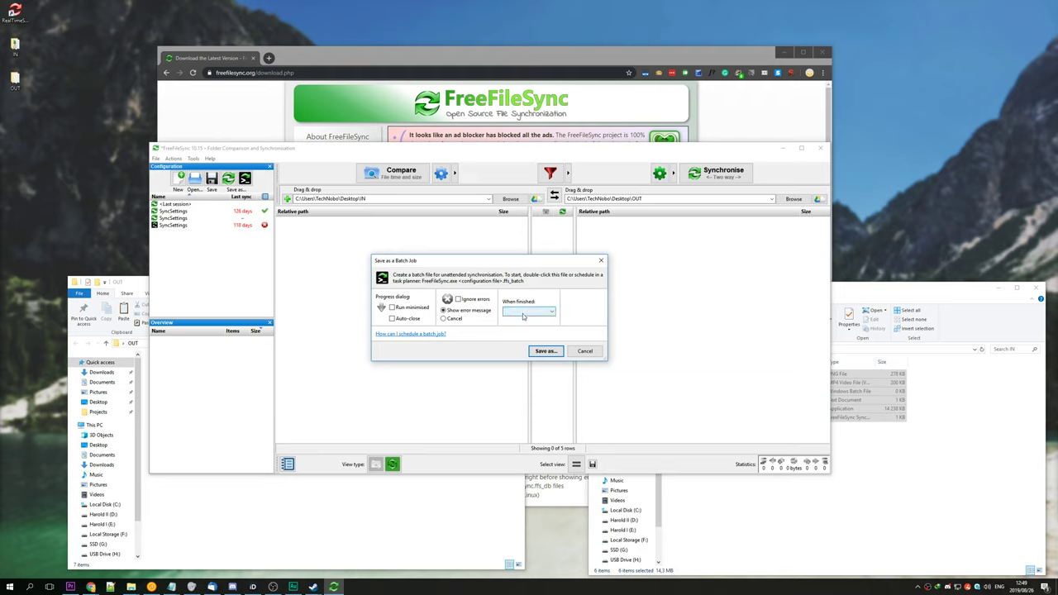
click(546, 350)
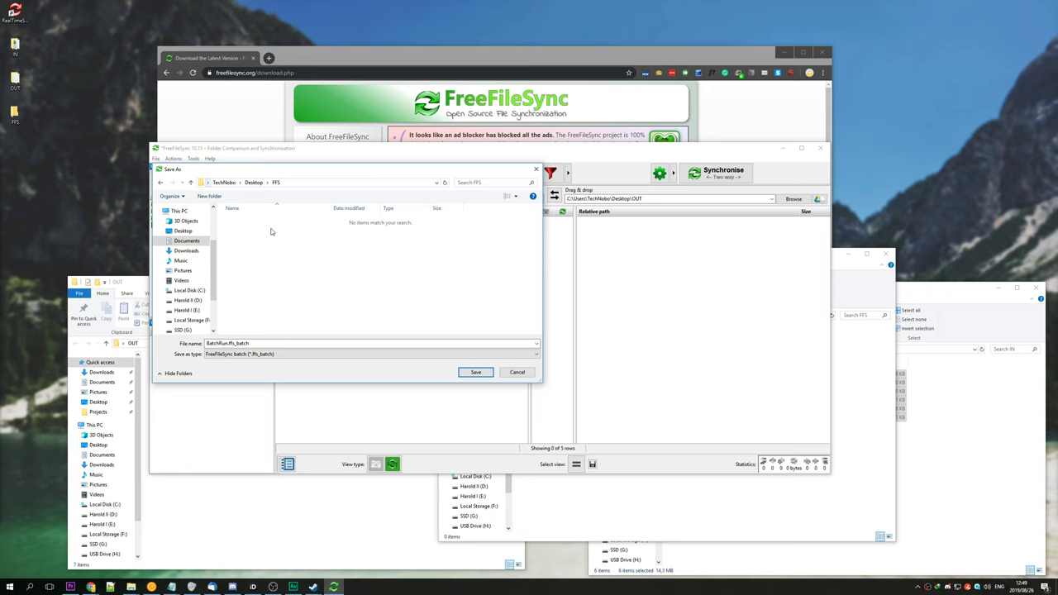
click(475, 372)
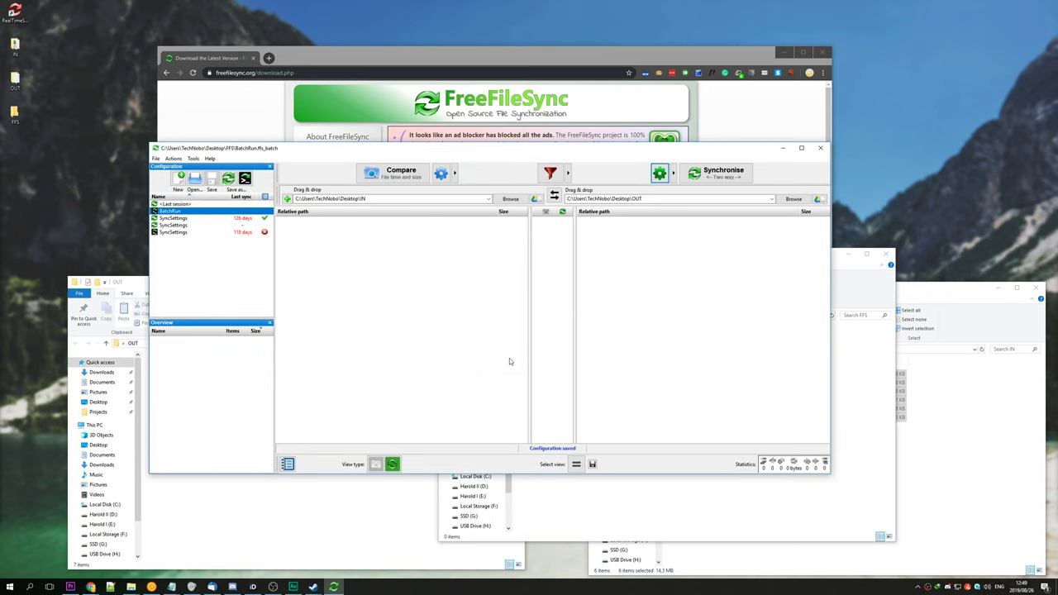
click(687, 514)
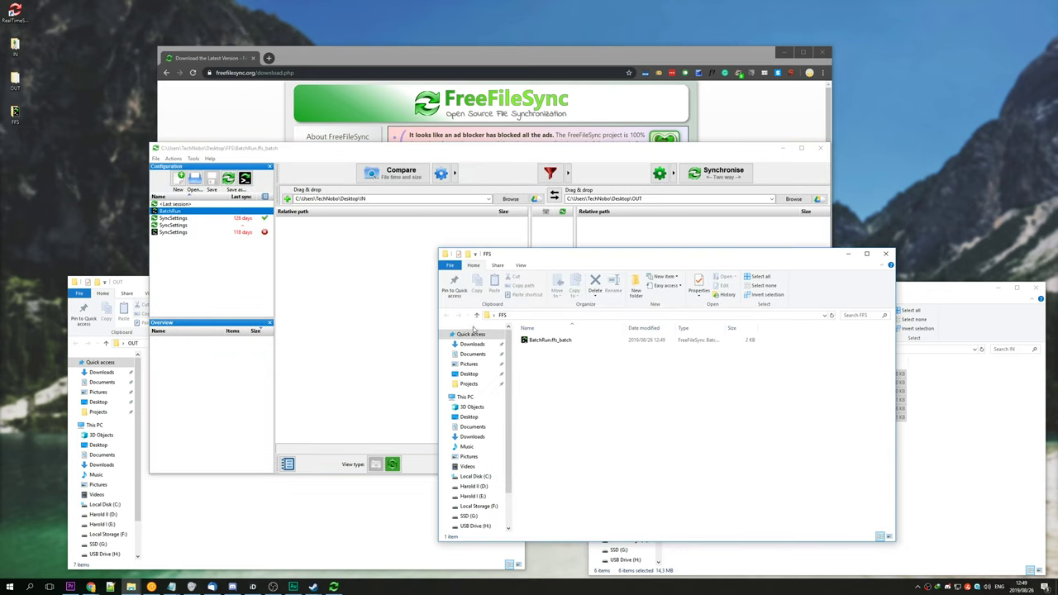
Step: Move the FFS folder window aside and delete all files in the OUT folder
click(533, 341)
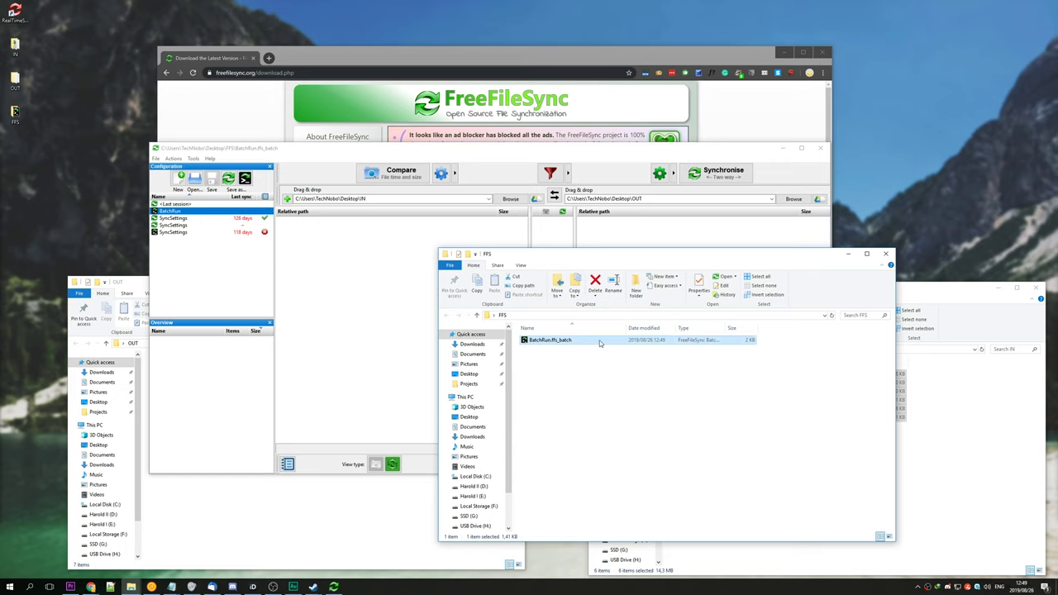
drag(633, 258, 600, 171)
click(368, 535)
drag(369, 534, 225, 360)
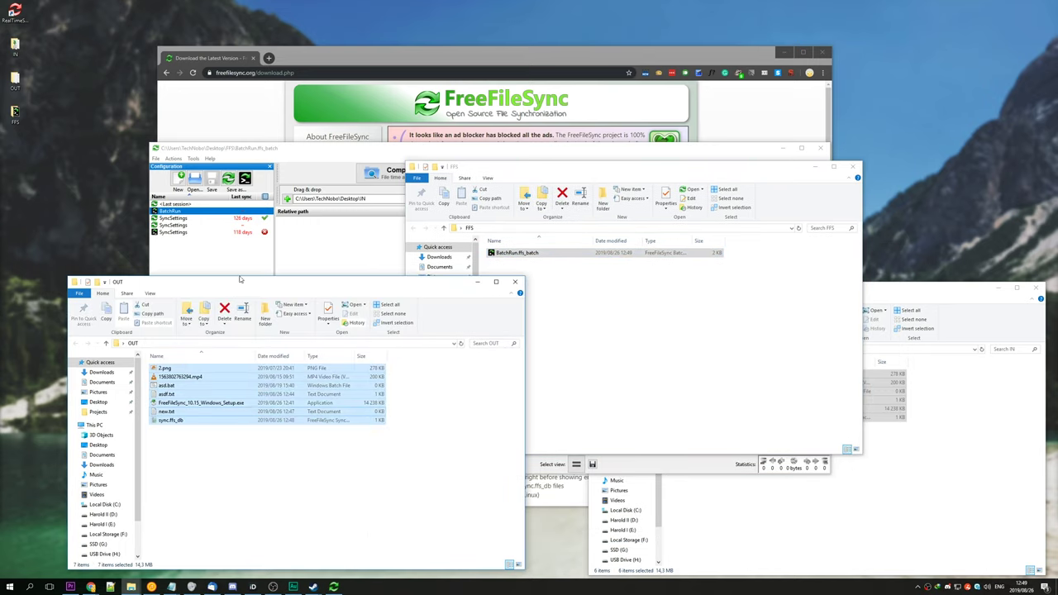
key(Delete)
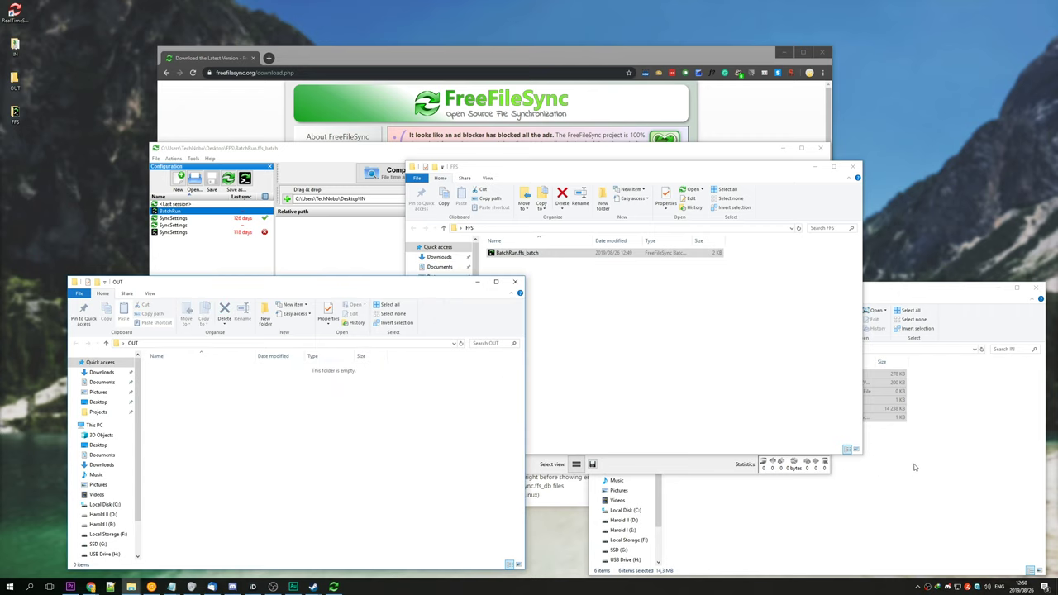
Step: Run the BatchRun.ffs_batch job and compare the files in the OUT and IN folders
click(914, 468)
double_click(516, 252)
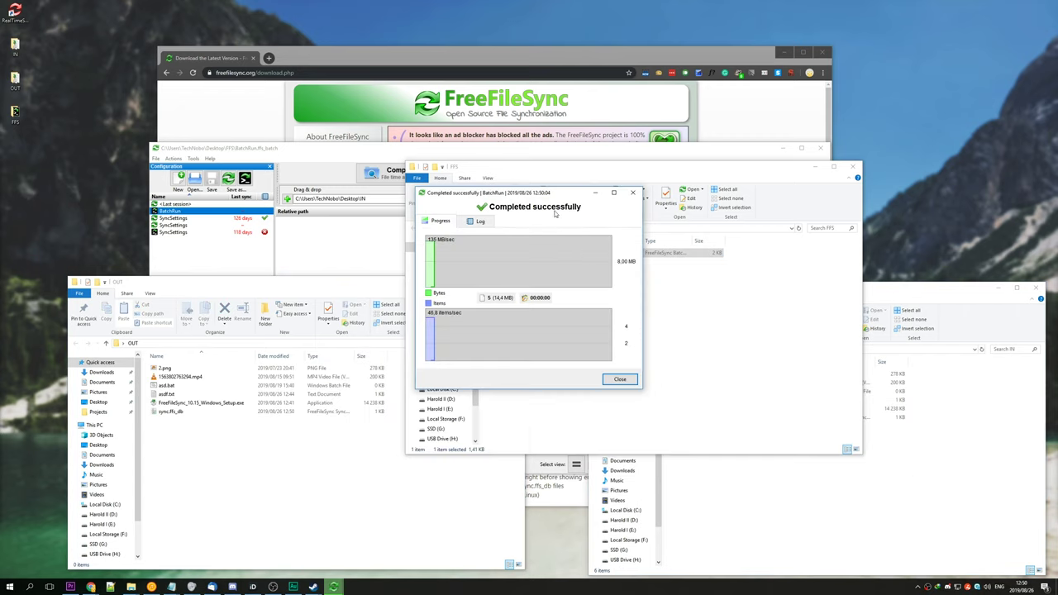
click(339, 452)
key(ctrl+a)
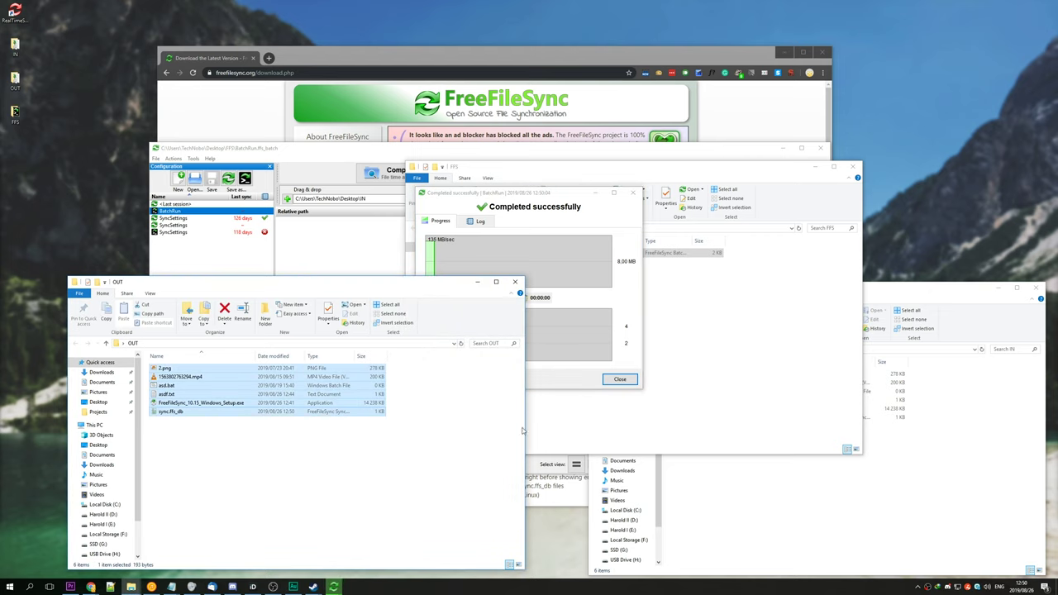
click(831, 496)
key(ctrl+a)
Step: Empty the OUT folder again, close the sync results window, and bring the FFS folder window forward
click(485, 472)
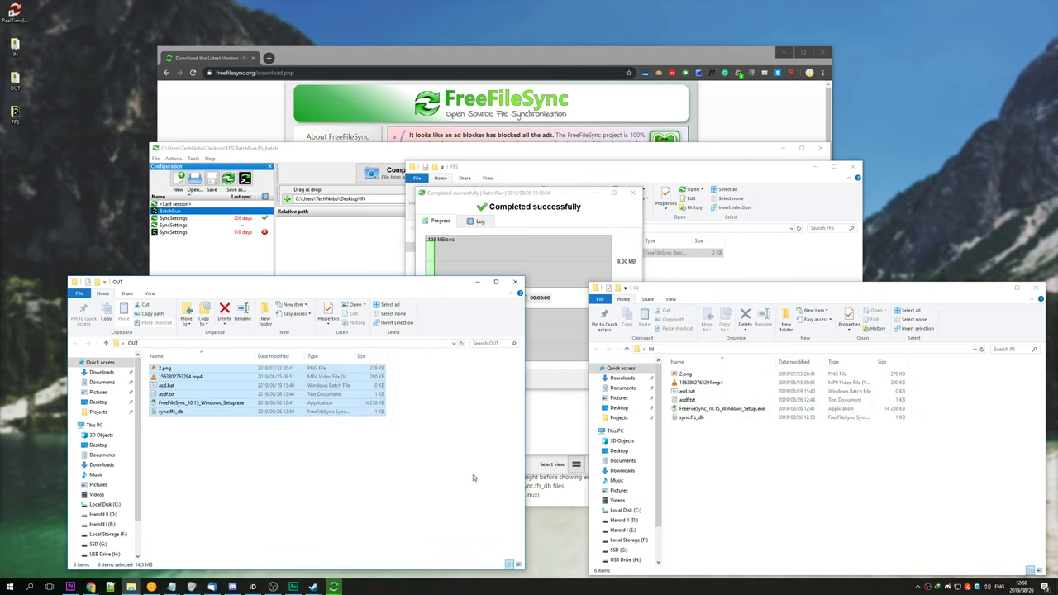
key(Delete)
click(555, 207)
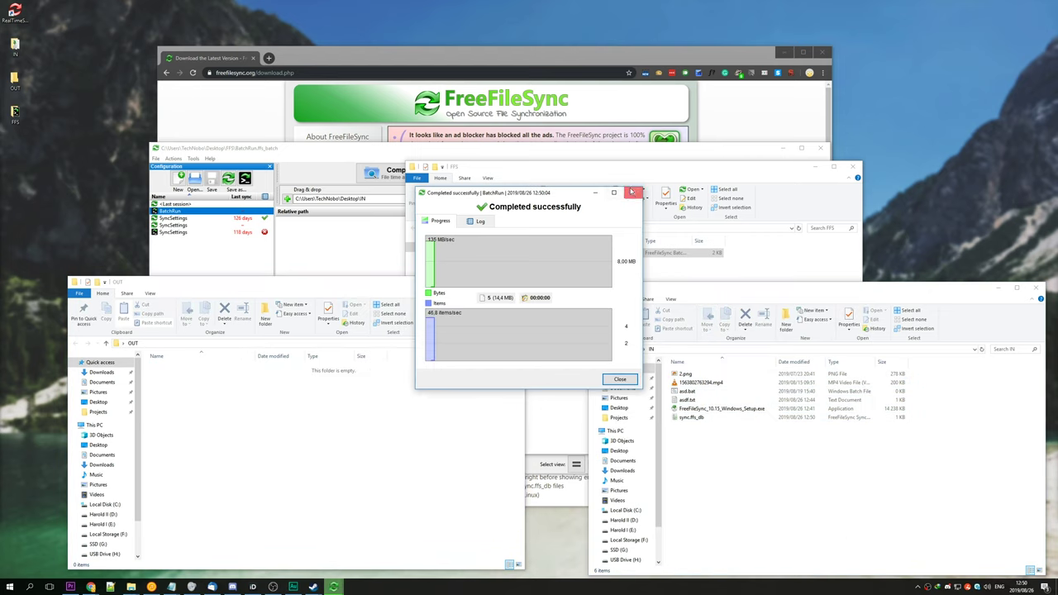
click(633, 193)
drag(616, 168, 516, 185)
click(525, 291)
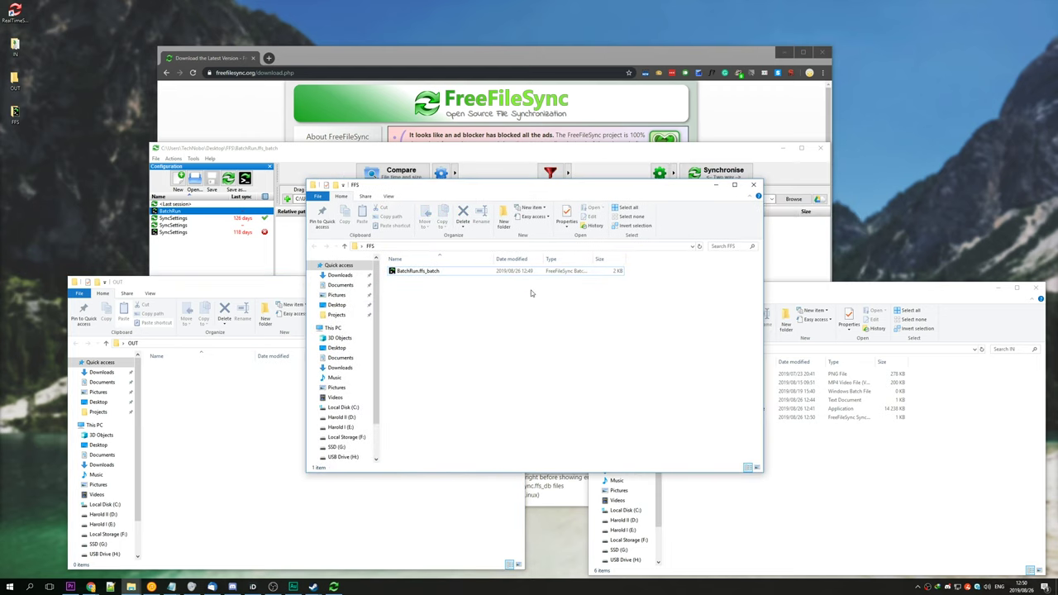
Step: Find and open Task Scheduler through the Windows search
key(super)
text(Task Manager)
key(Down)
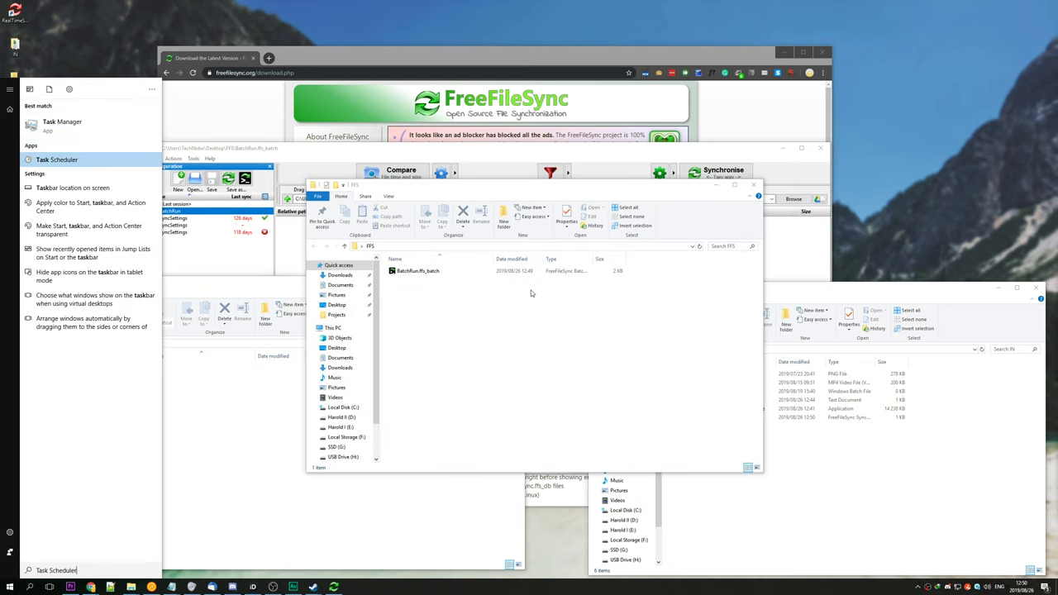
key(Return)
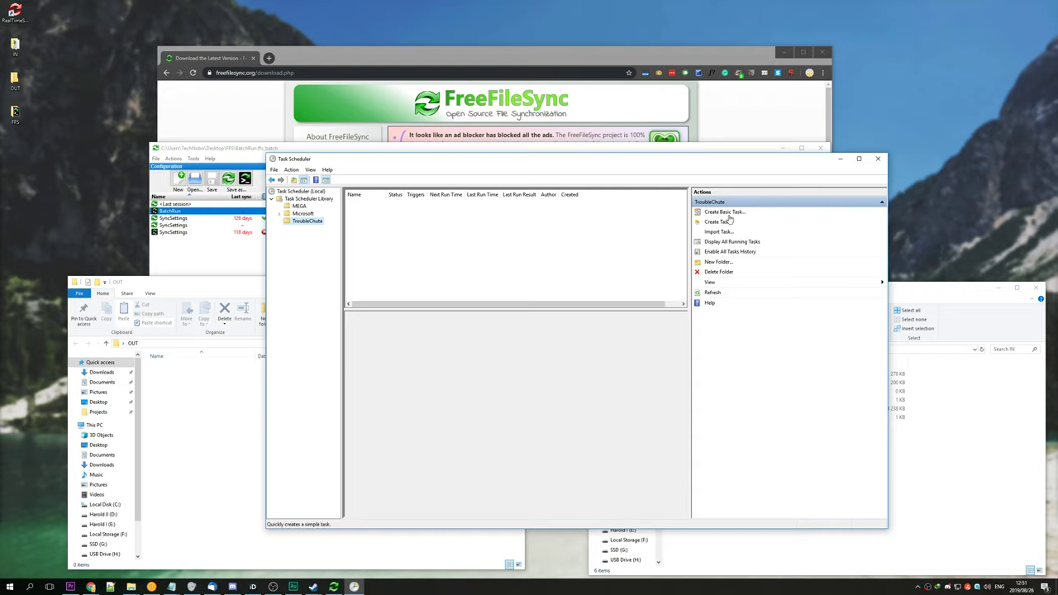
Step: Create a basic task named File Backup in the TroubleChute folder, leaving the description empty, and continue to its trigger
click(725, 212)
text(File Backup)
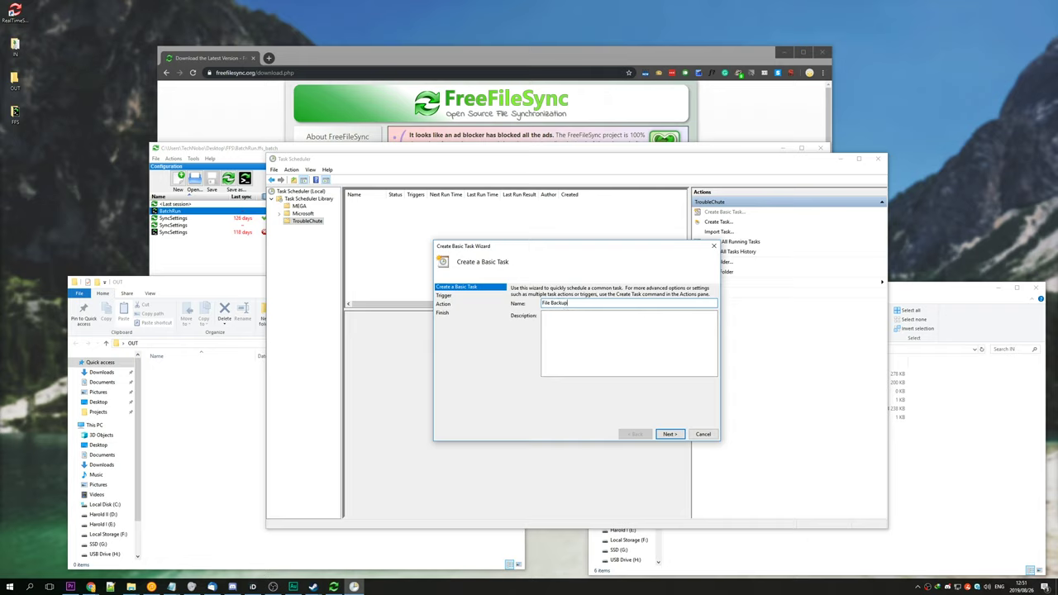
key(Tab)
click(669, 434)
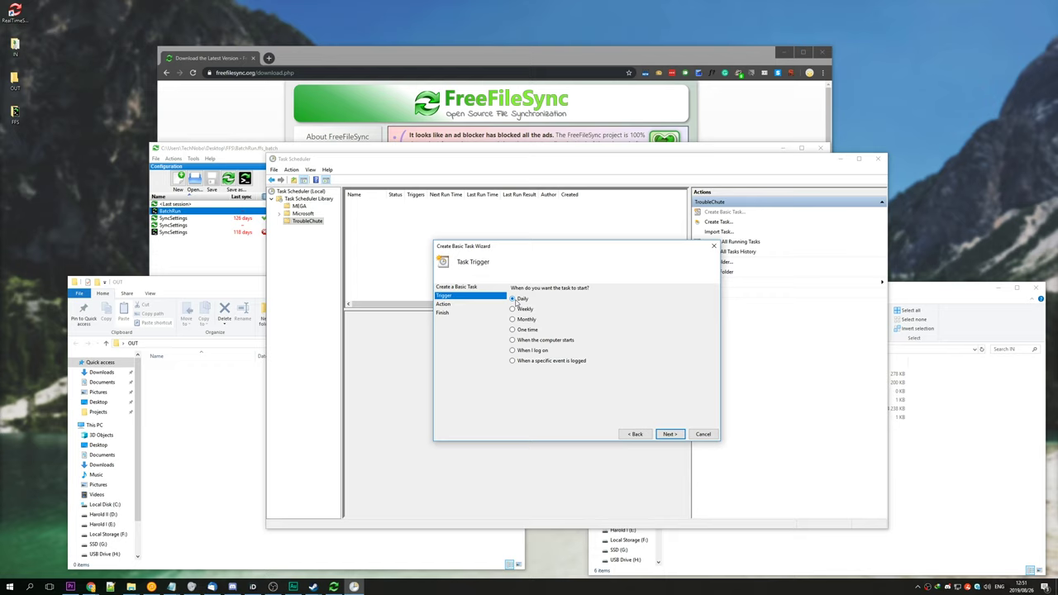
Step: Schedule the task daily from 2019/08/26 at 12:53, recurring every 1 day, with Start a program as its action
key(Return)
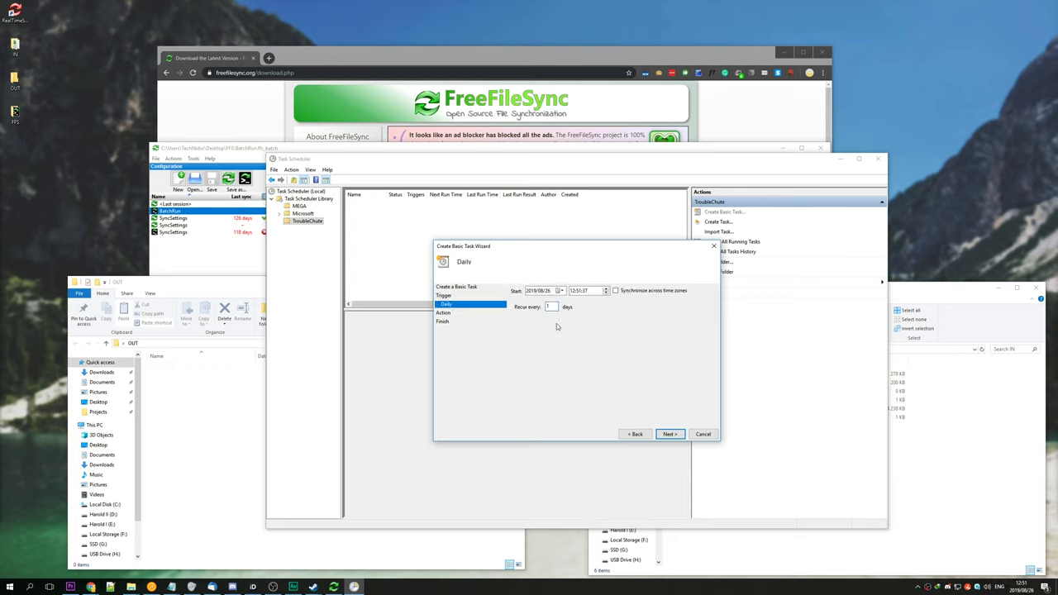
click(541, 292)
click(584, 291)
click(580, 291)
click(670, 437)
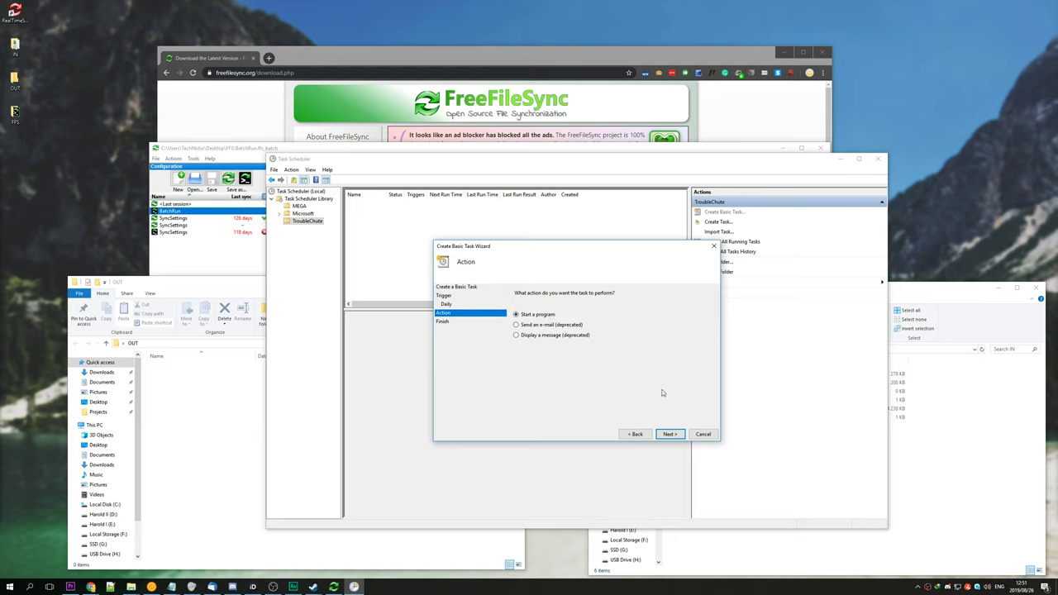
click(670, 434)
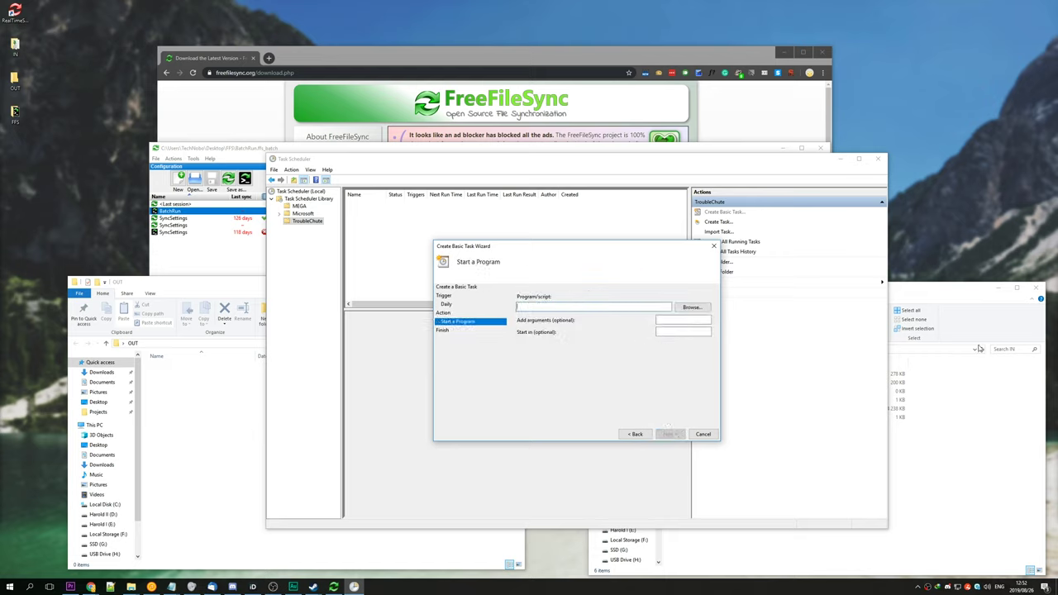
Step: Copy the path C:\Program Files\FreeFileSync\Bin into the task's program field after an opening quotation mark
drag(1057, 199, 191, 226)
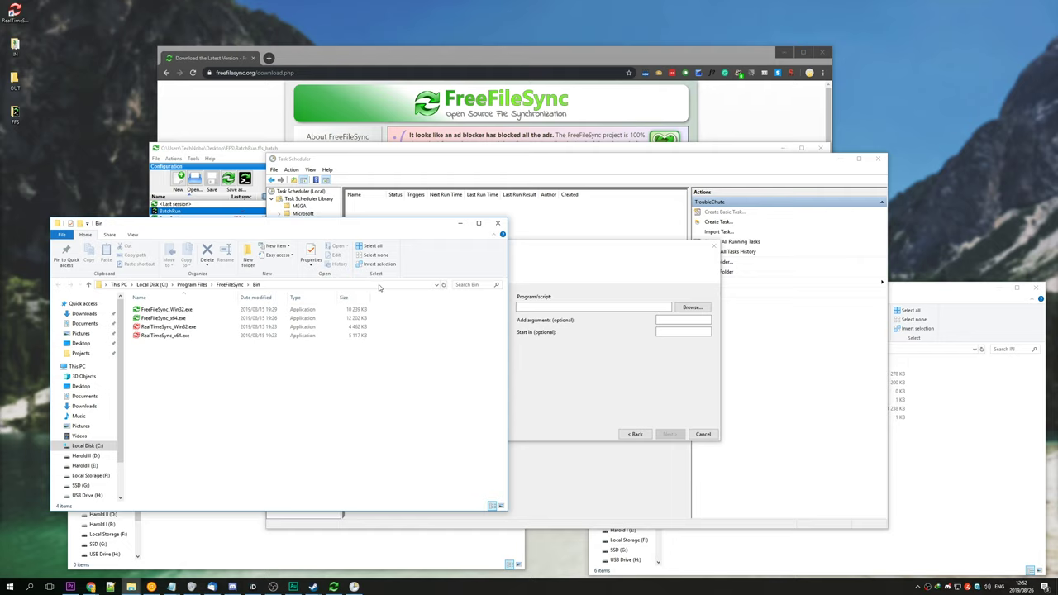
click(380, 287)
key(ctrl+c)
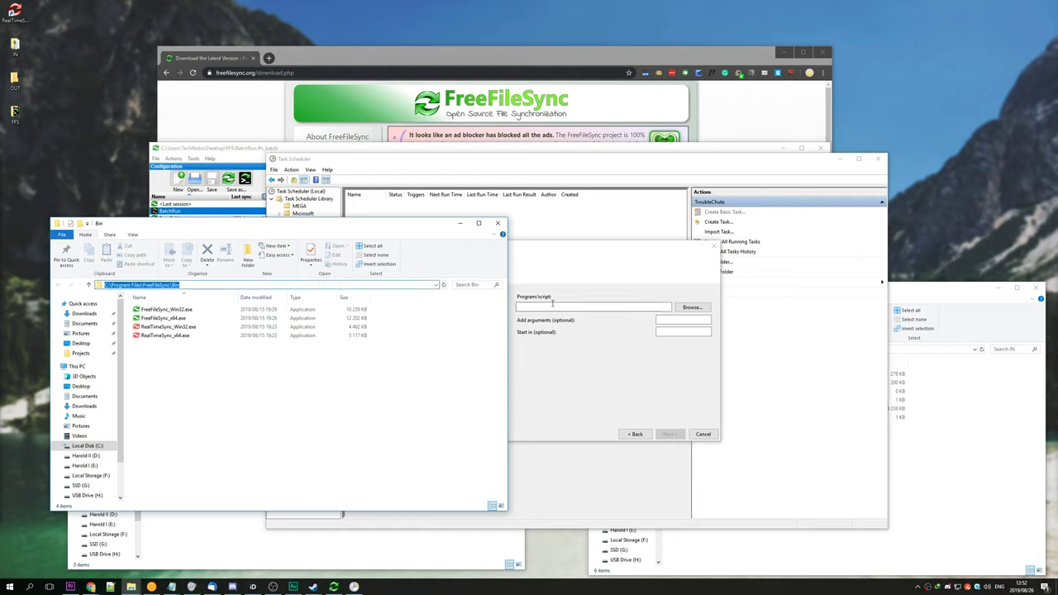
click(544, 307)
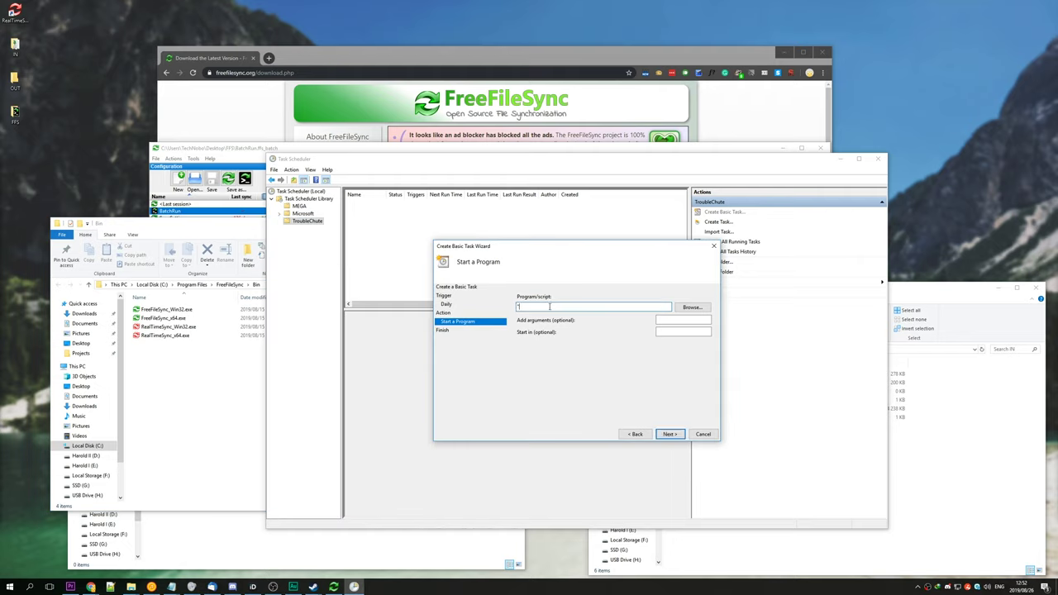
text(")
key(ctrl+v)
Step: Complete the program path with the file name FreeFileSync_x64.exe and a closing quotation mark
click(157, 319)
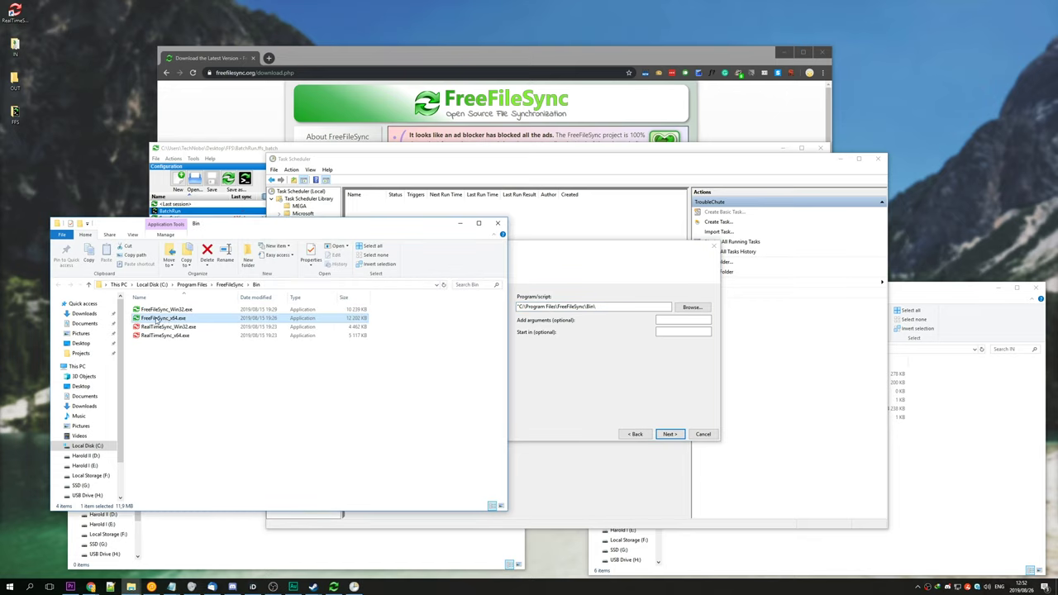
click(151, 320)
key(ctrl+c)
key(Escape)
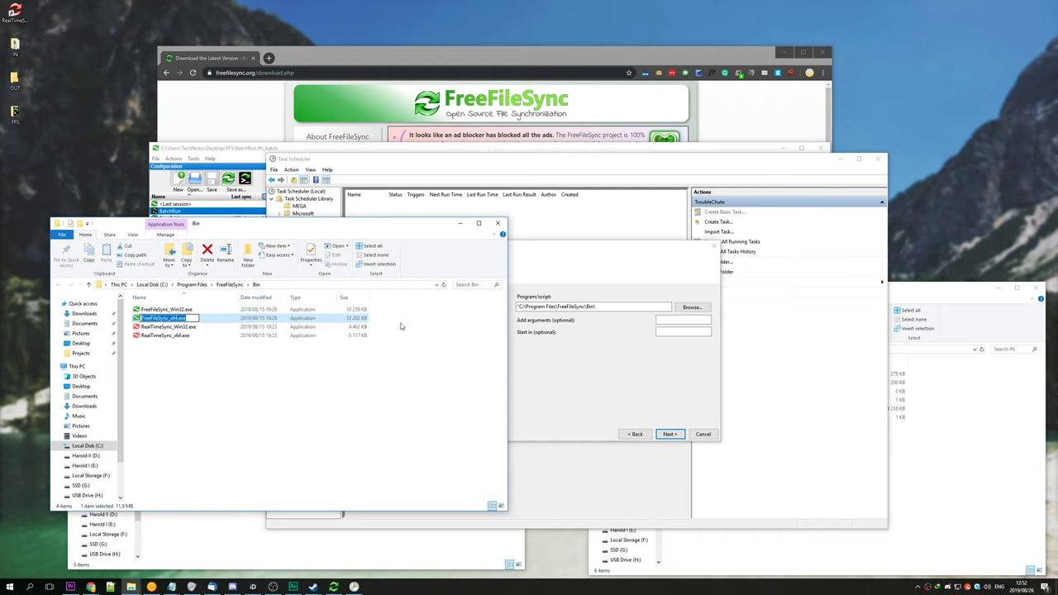
click(612, 307)
key(ctrl+v)
text(.exe)
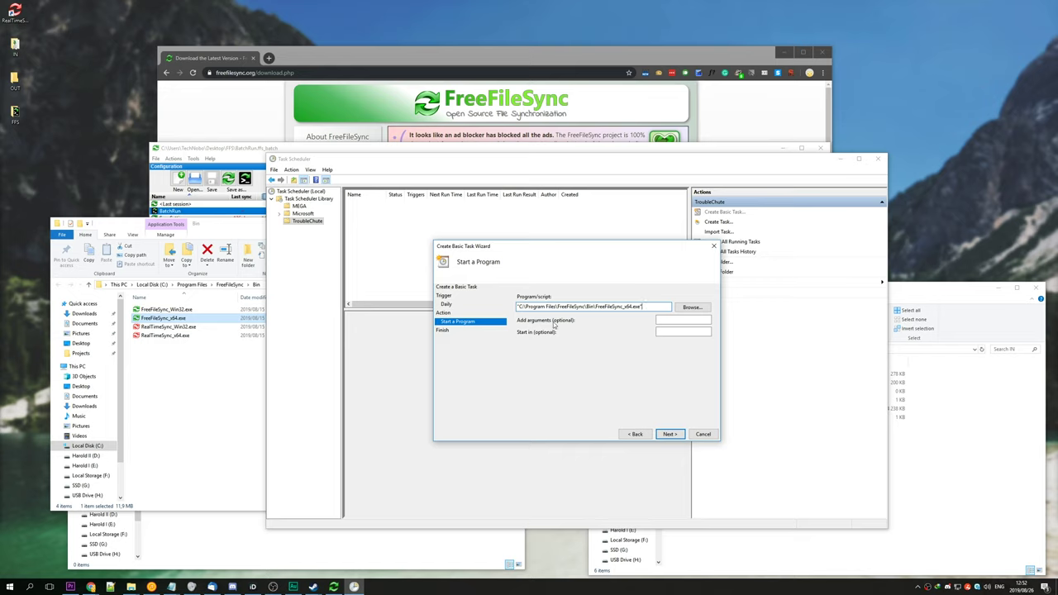
Step: Close the Bin folder window and enter the desktop FFS folder's path as the task argument, with an opening quotation mark and trailing backslash
click(669, 320)
click(239, 230)
click(499, 223)
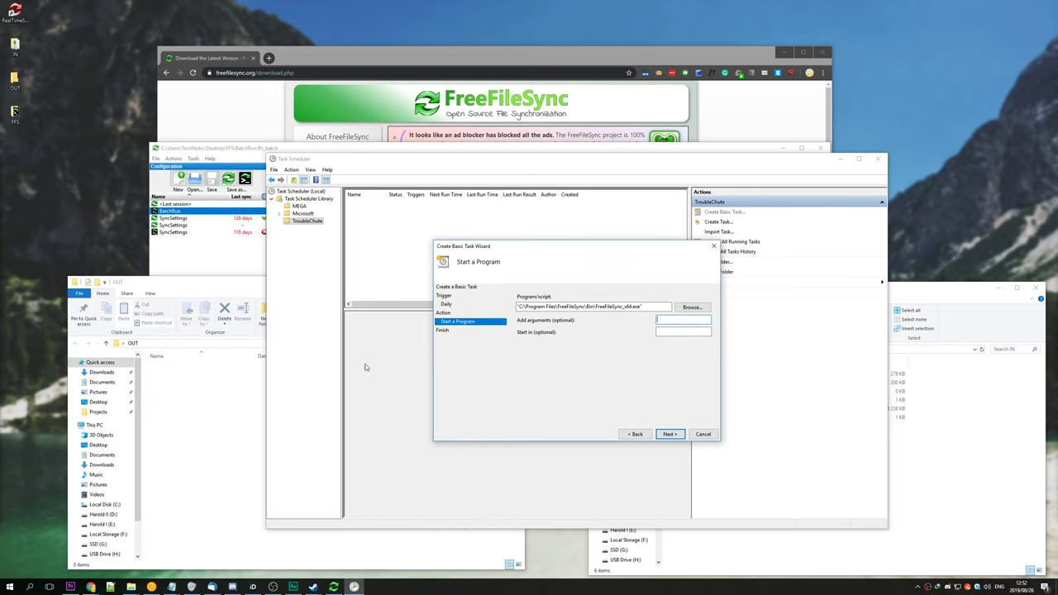
click(110, 586)
click(160, 303)
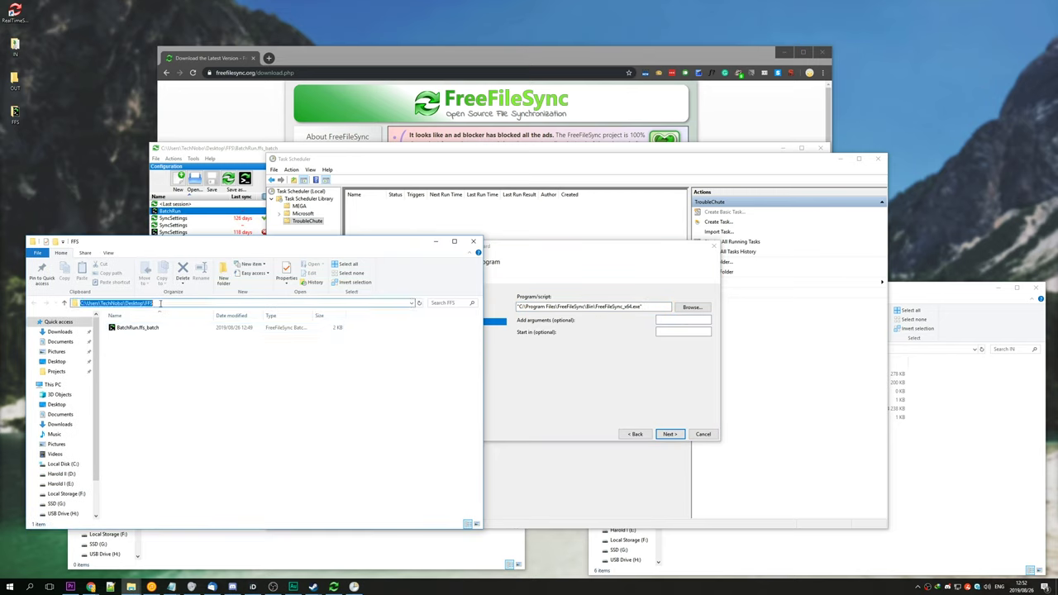
click(694, 321)
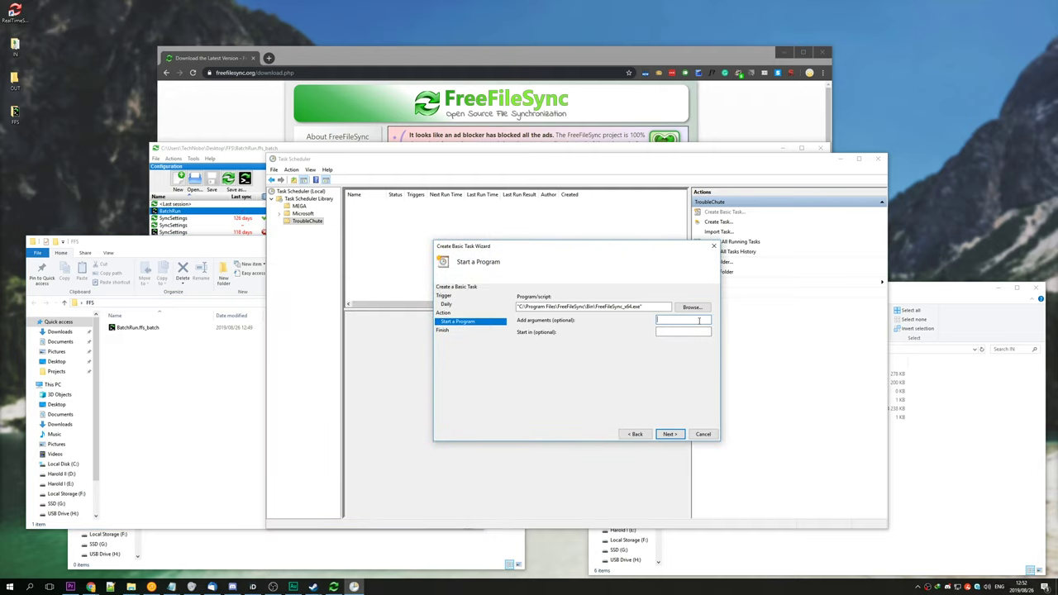
text(")
key(ctrl+v)
text(\)
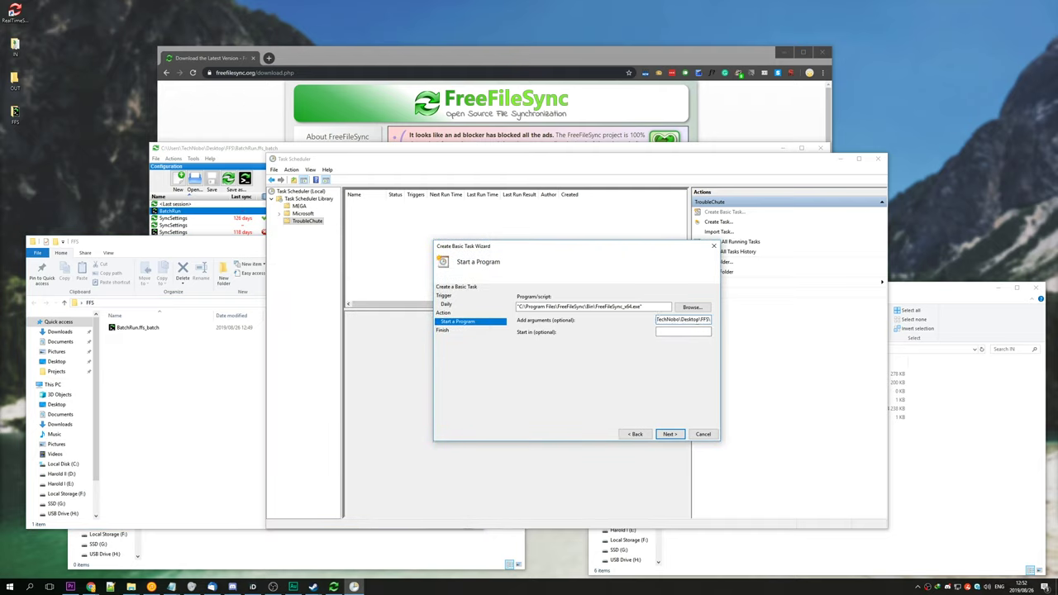
Step: Complete the argument with the file name BatchRun.ffs_batch and a closing quotation mark, and finish creating the task
click(137, 328)
key(F2)
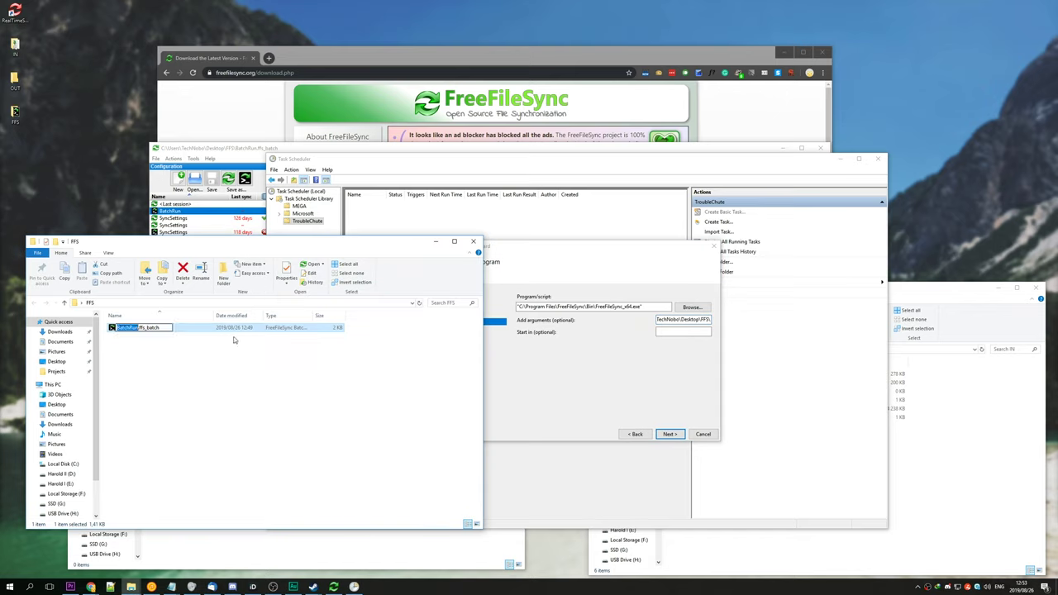
key(ctrl+a)
click(709, 319)
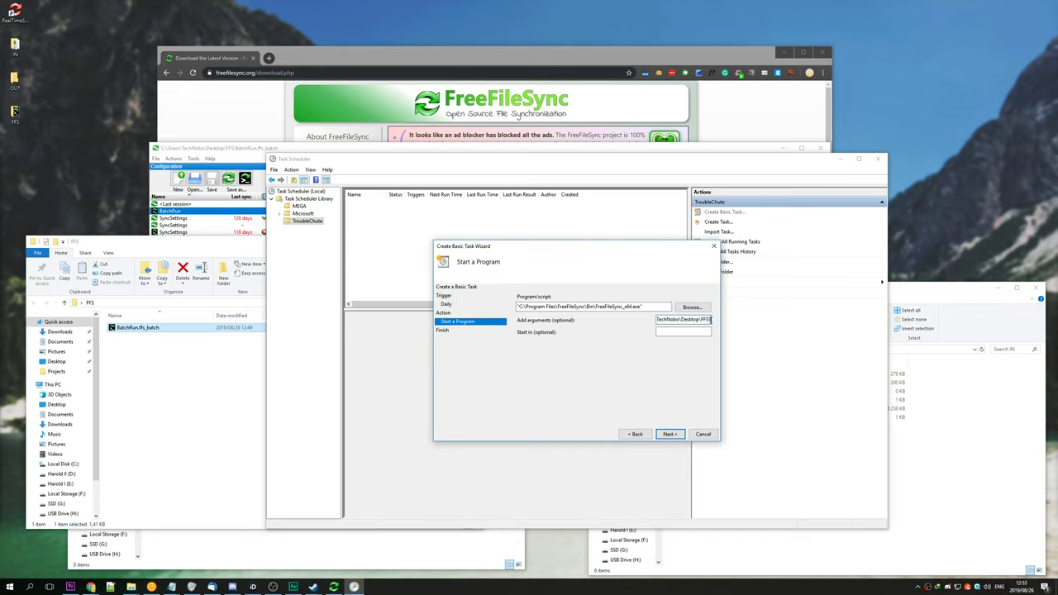
key(ctrl+v)
text(")
click(670, 434)
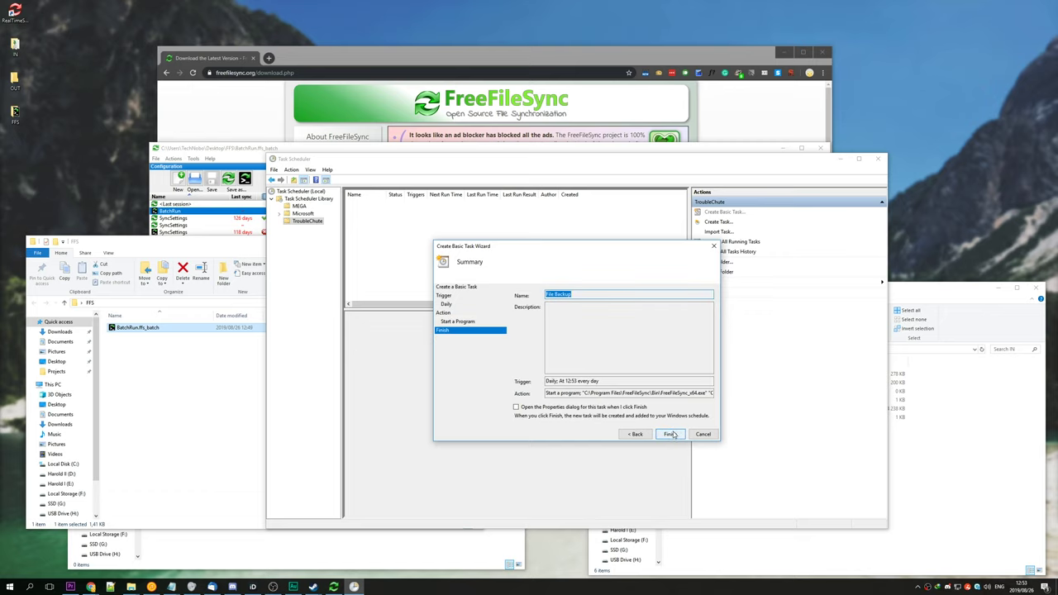
click(671, 434)
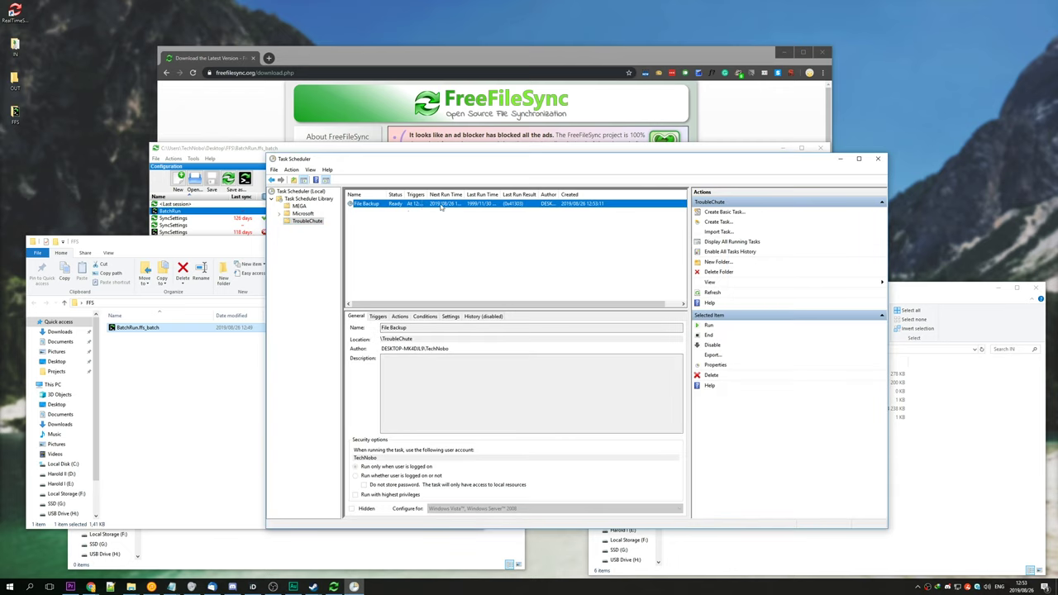
Step: Check the system clock, set the File Backup task's daily trigger to 12:54, and watch the clock for the scheduled run
click(1018, 589)
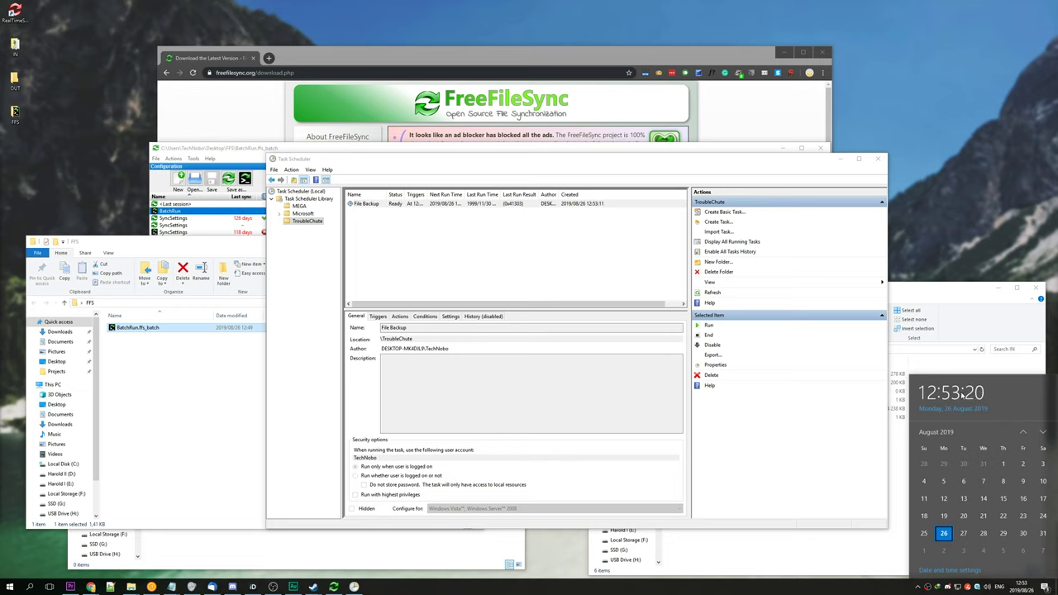
click(560, 205)
double_click(560, 205)
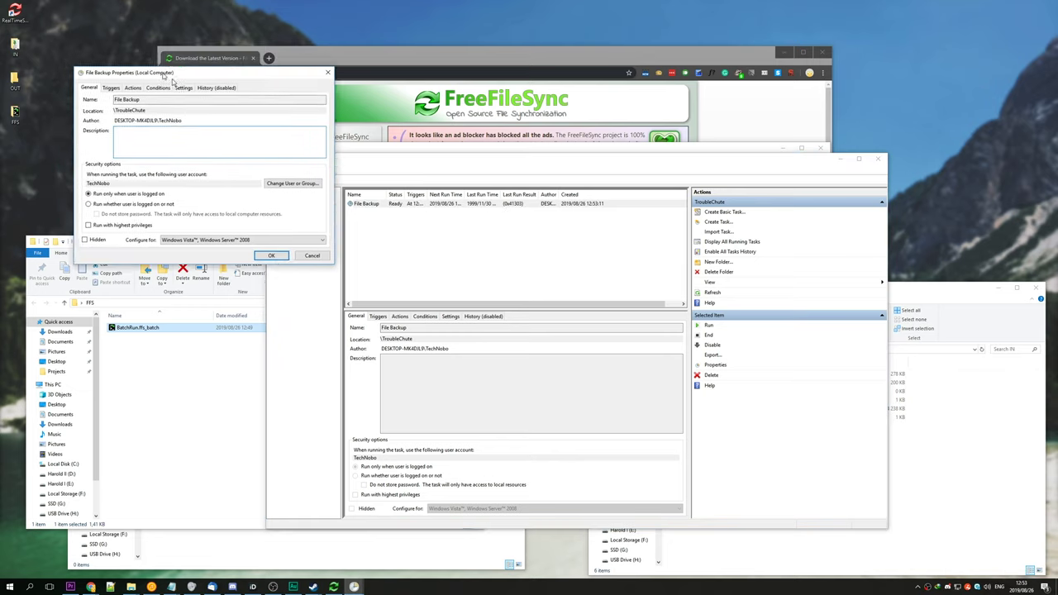
click(451, 250)
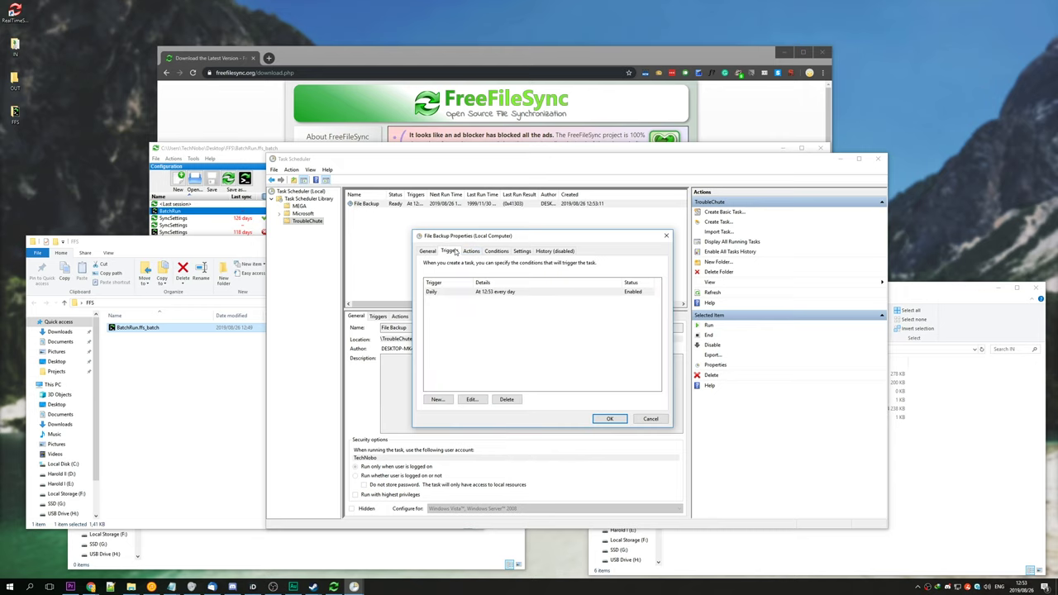
click(502, 294)
double_click(502, 294)
click(529, 225)
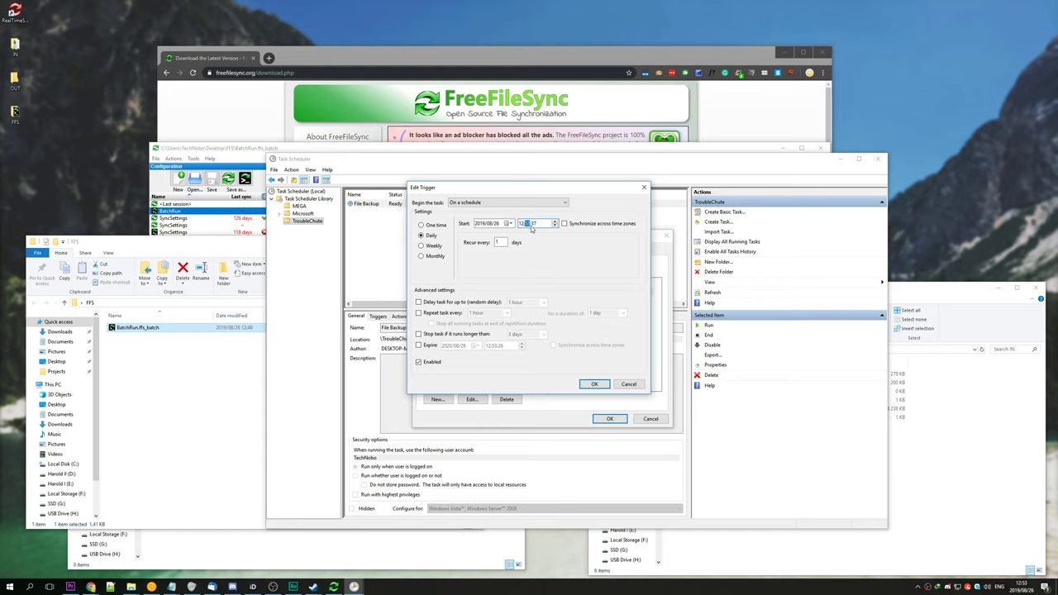
click(595, 383)
click(610, 419)
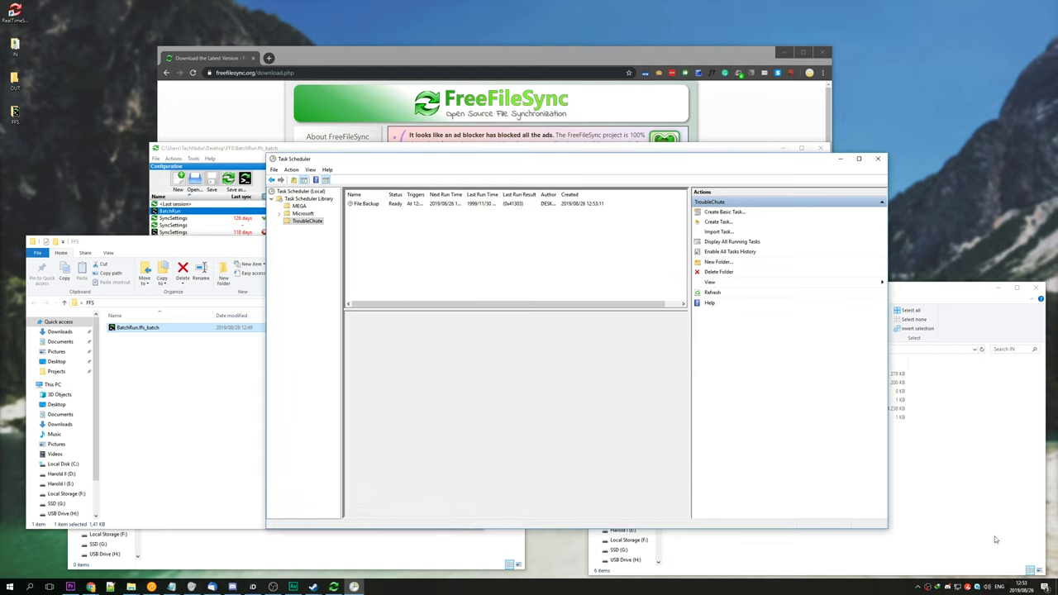
click(1023, 586)
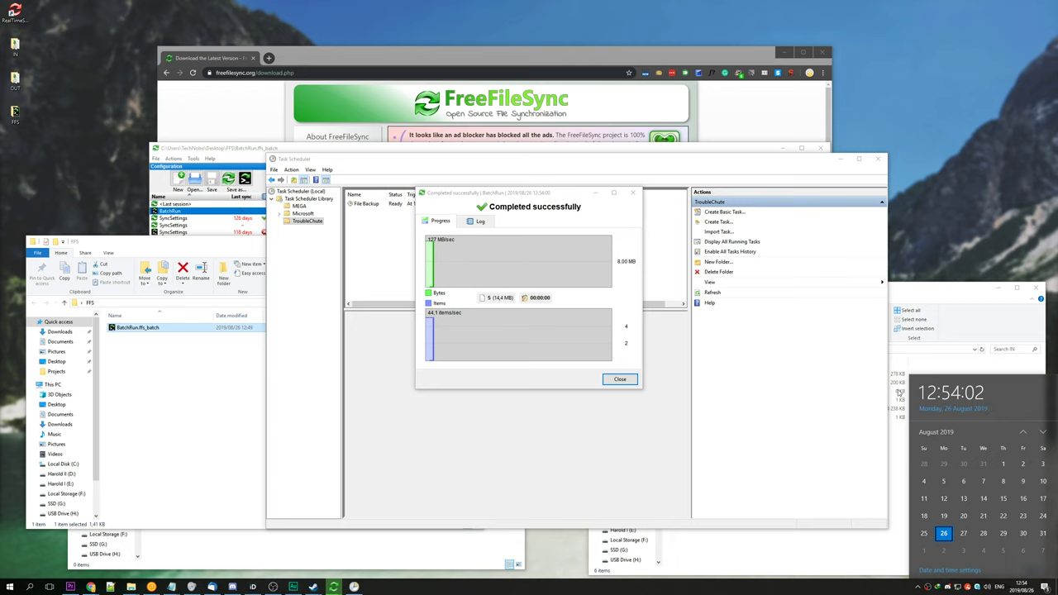
Step: Bring the OUT folder forward, dismiss the completed sync report, and delete all the synced files in OUT
click(217, 543)
drag(304, 488, 232, 362)
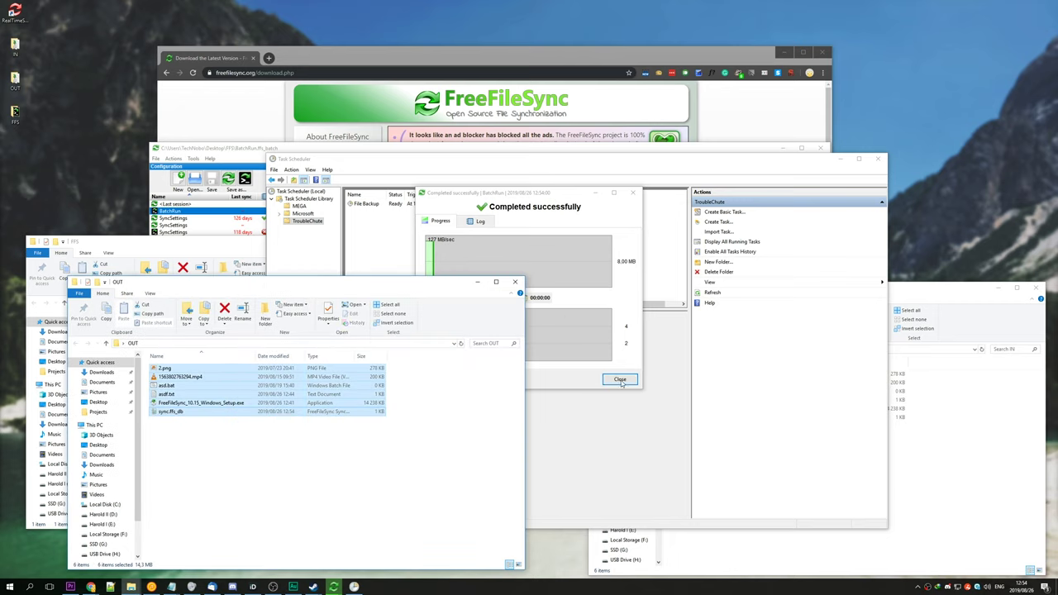
drag(494, 445, 263, 349)
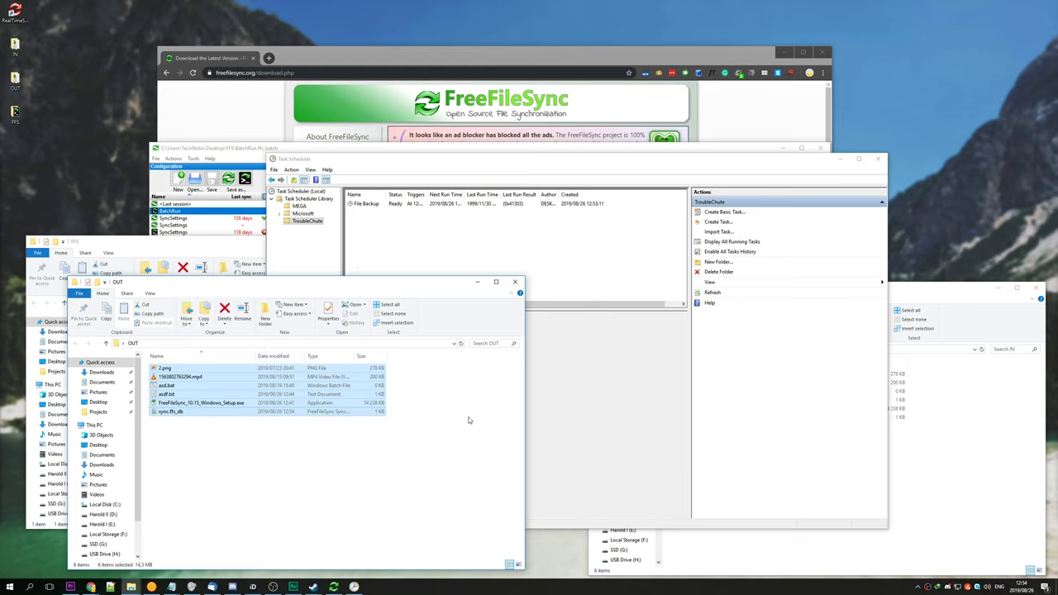
drag(433, 449, 332, 357)
drag(394, 499, 305, 339)
drag(328, 461, 321, 430)
drag(321, 429, 321, 362)
key(Delete)
Step: Bring the IN folder forward and close both the OUT and IN folder windows
click(959, 458)
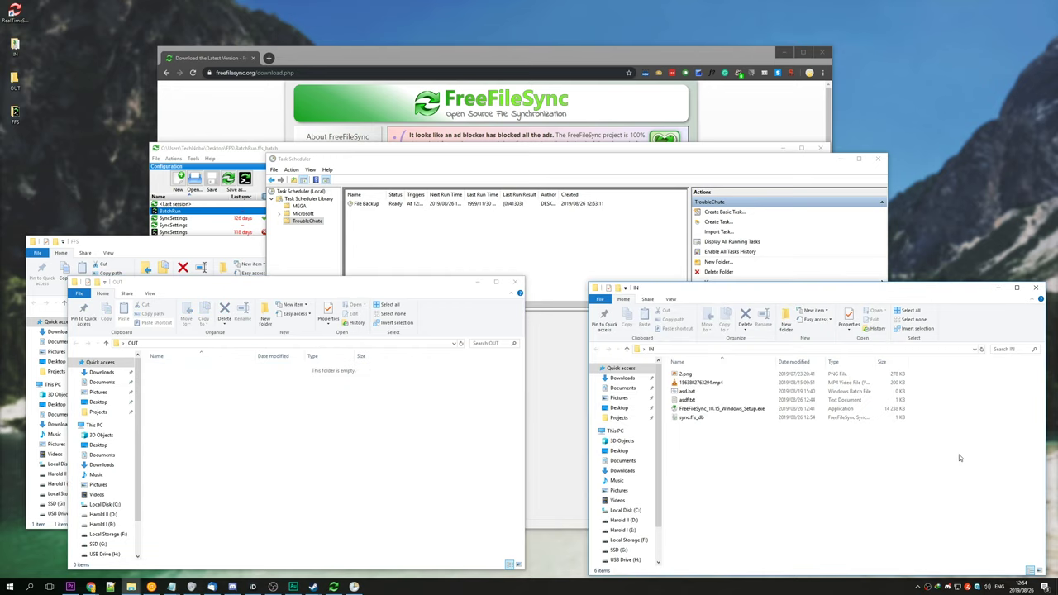
click(515, 282)
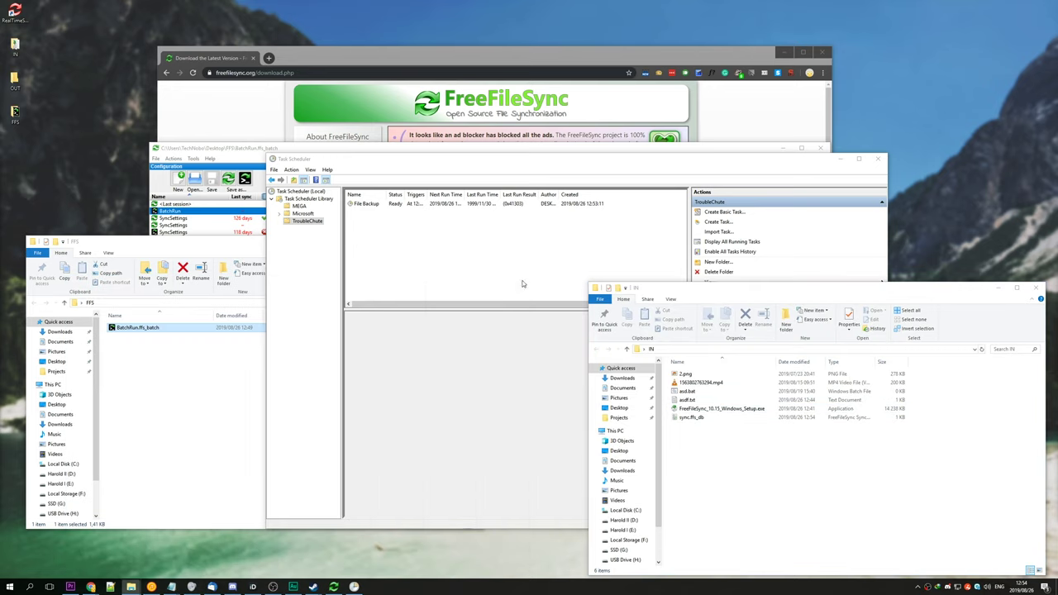
click(1036, 287)
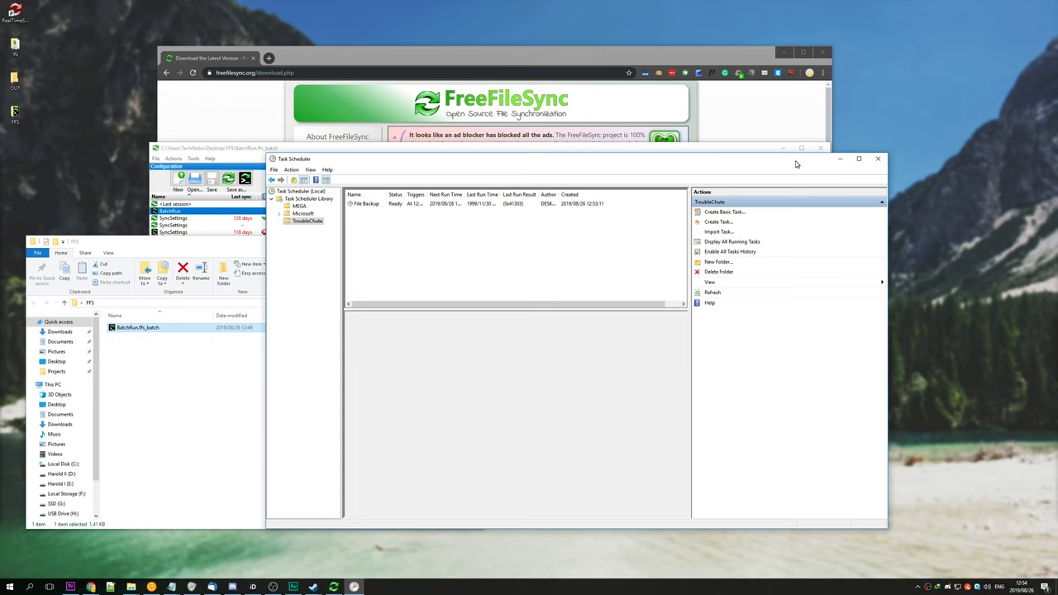
Step: Delete the File Backup task from the TroubleChute task folder and return to the FreeFileSync window
drag(798, 161, 793, 163)
click(463, 209)
right_click(485, 210)
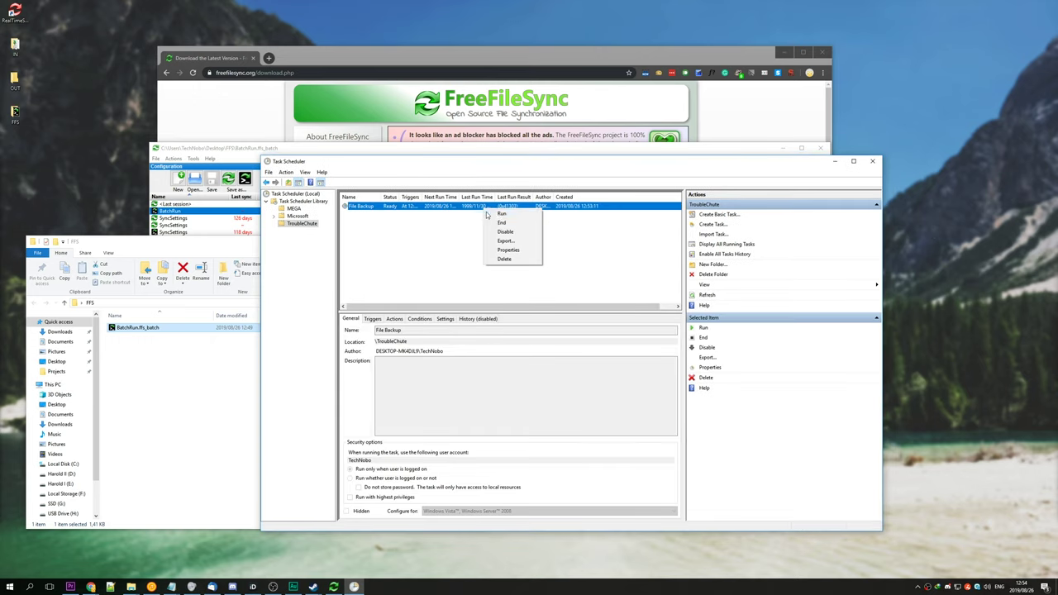
click(506, 259)
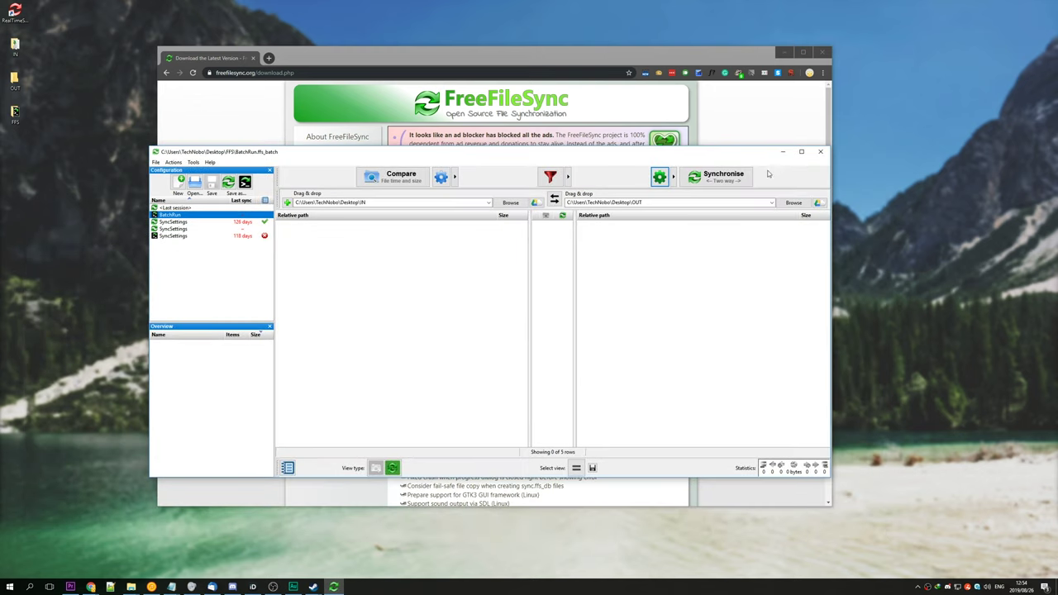
drag(752, 160, 759, 168)
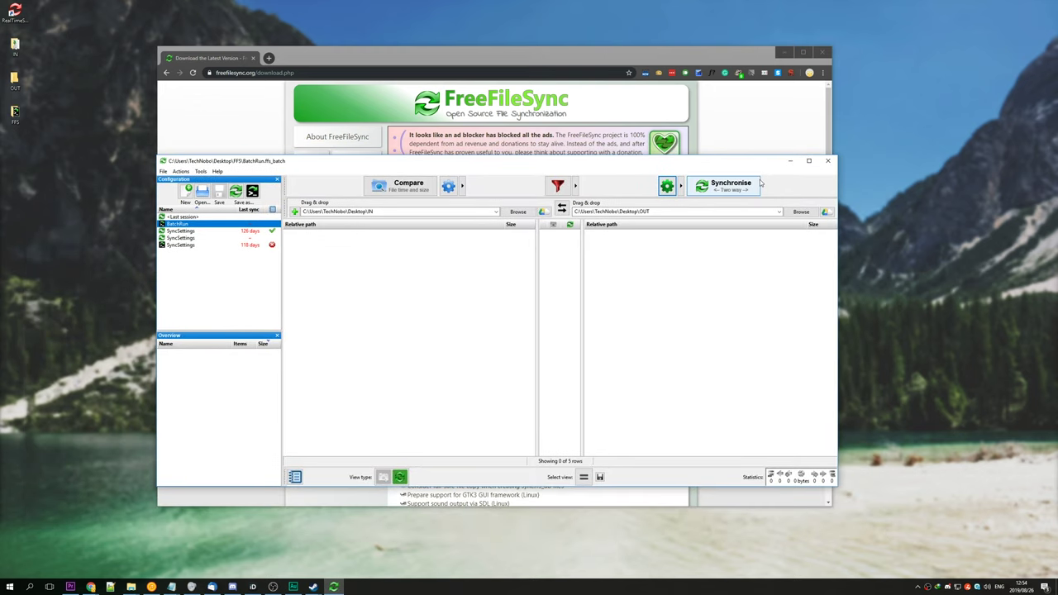